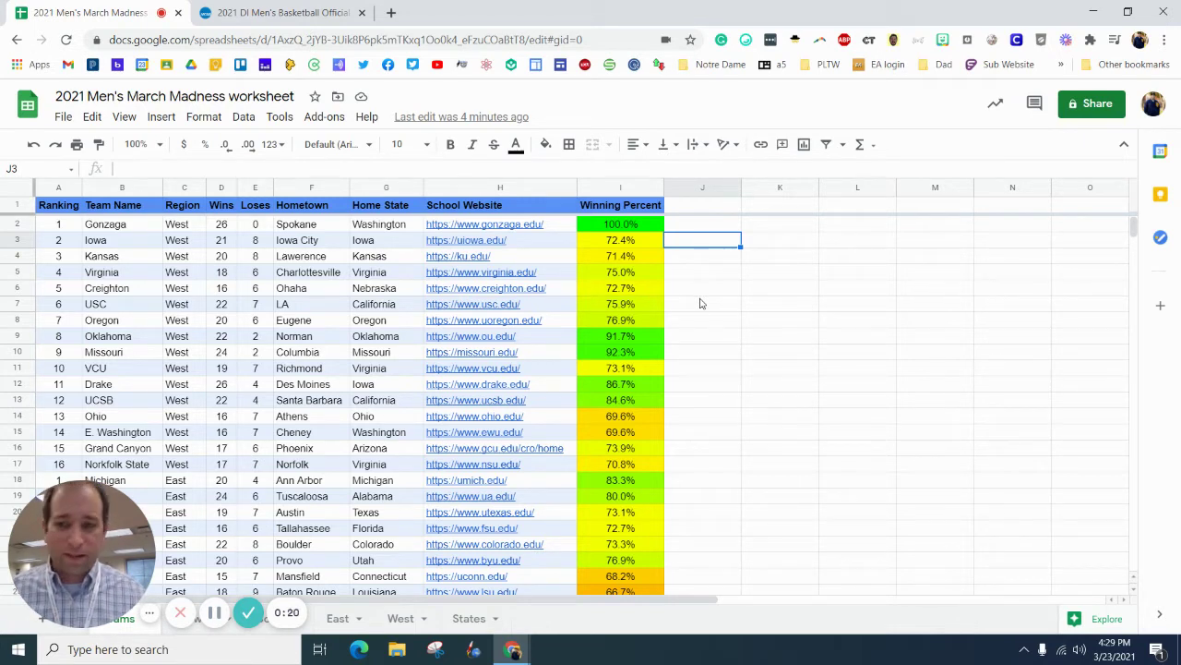
Add the header "Winning" in cell J1, beside the Winning Percent column
left_click(705, 208)
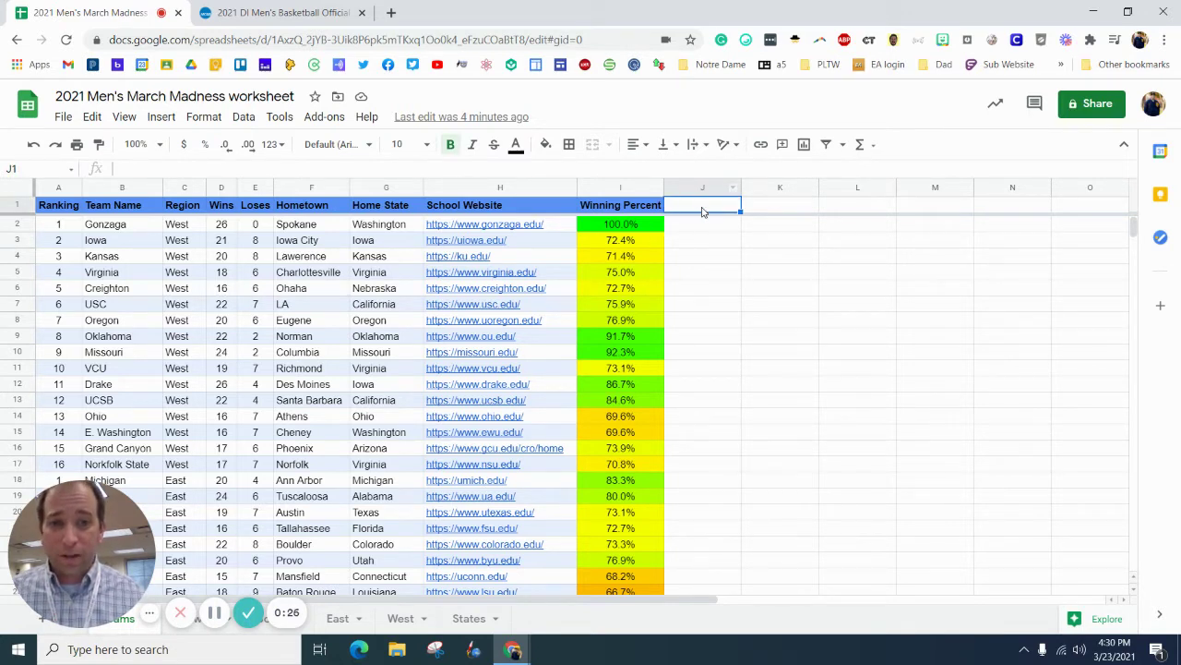
type("Winning")
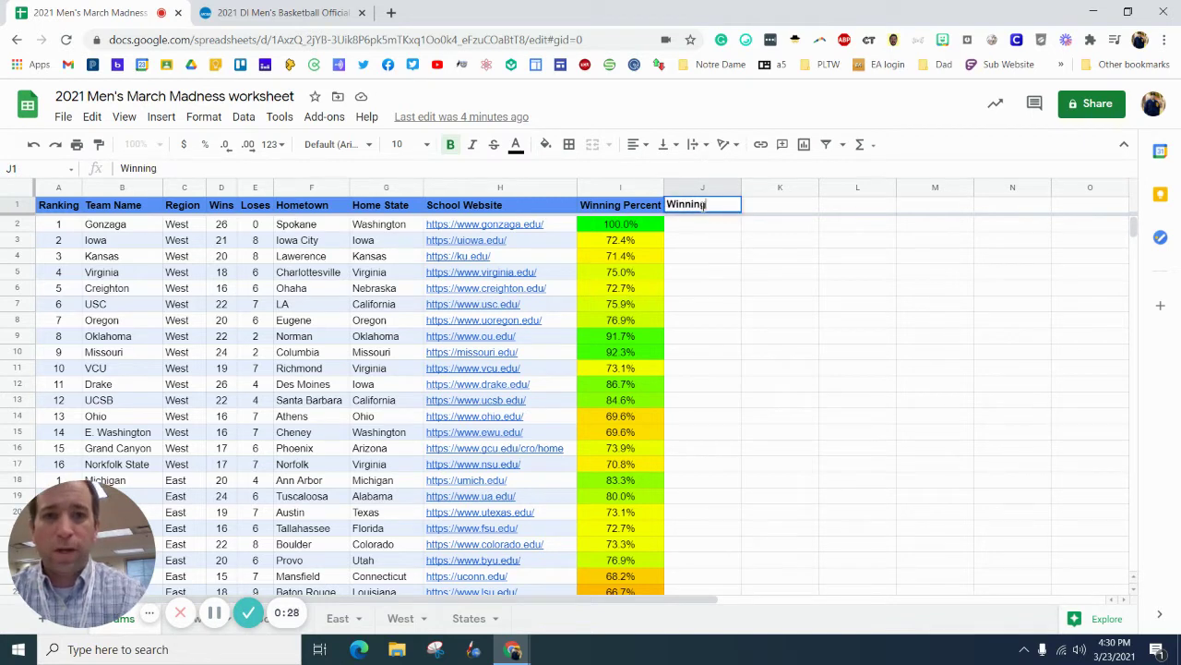
key("Return")
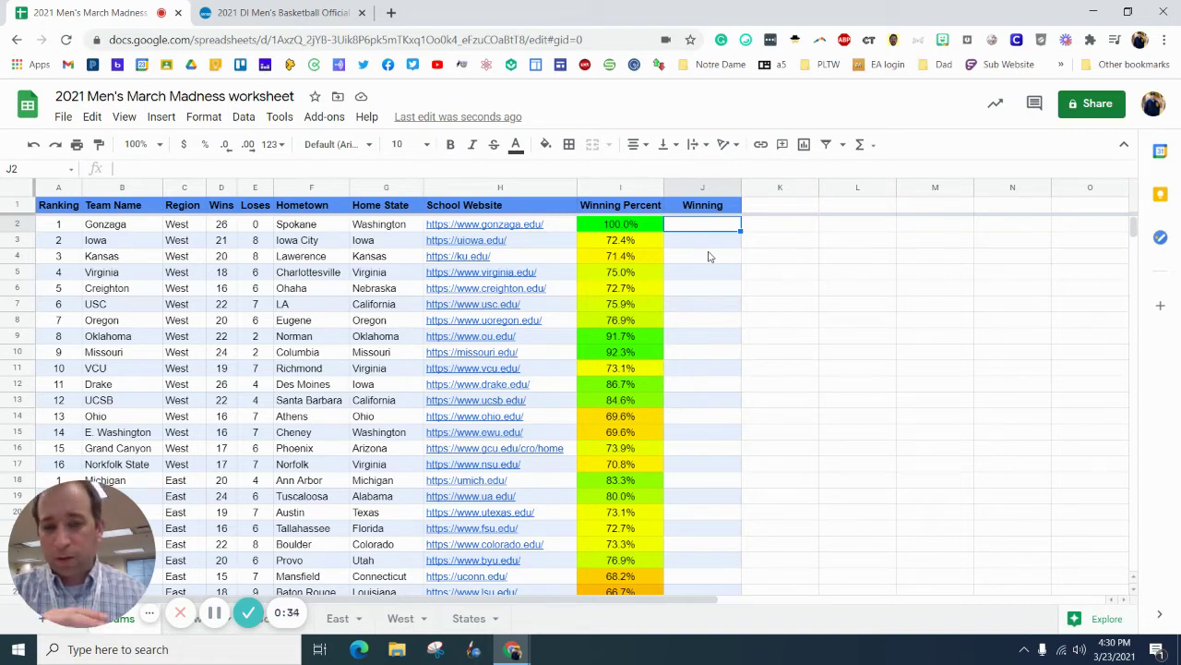
Add data validation to cell J2 as an in-cell dropdown from a list of items: Won, Lost
left_click(244, 118)
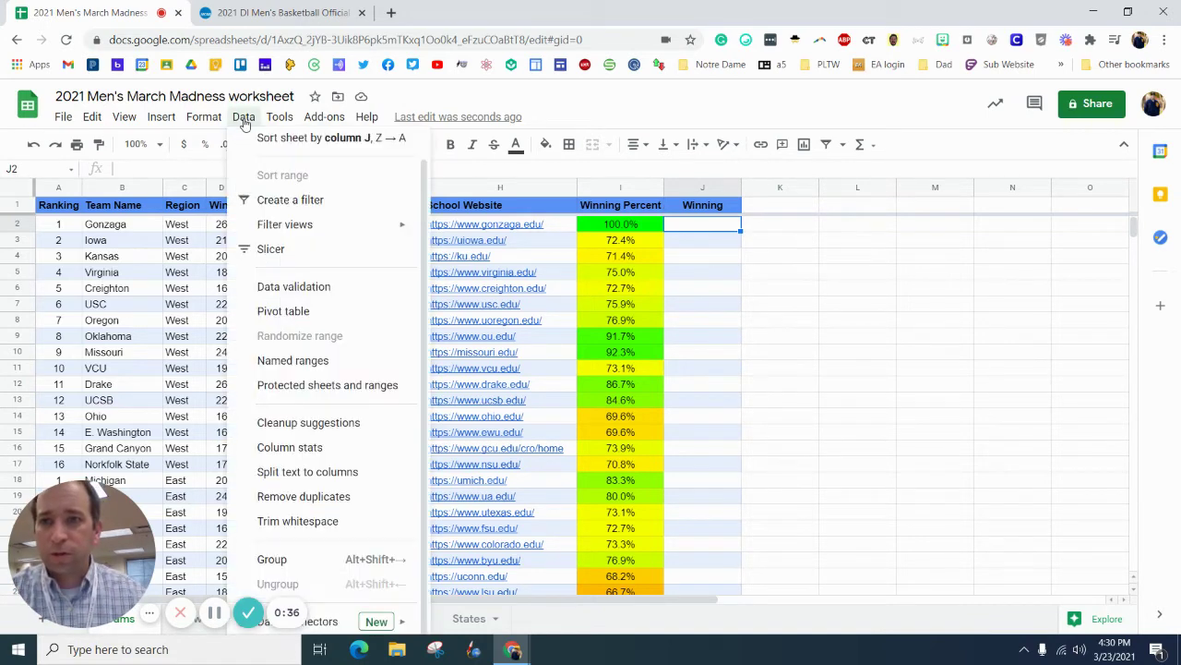
left_click(302, 288)
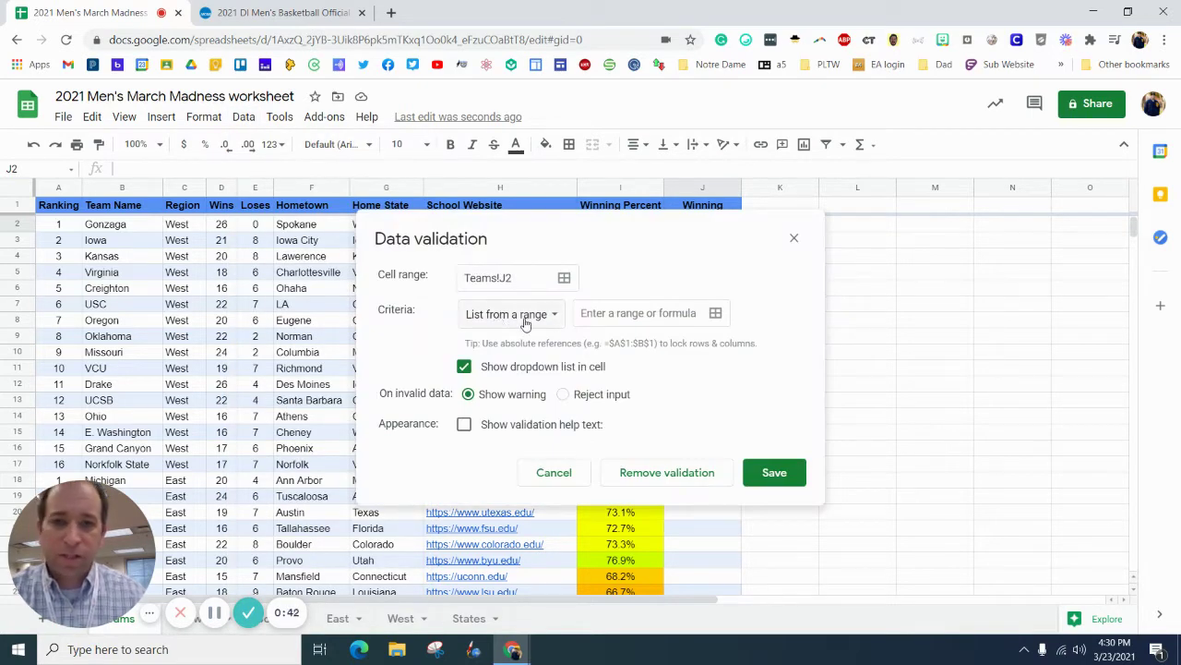
left_click(527, 317)
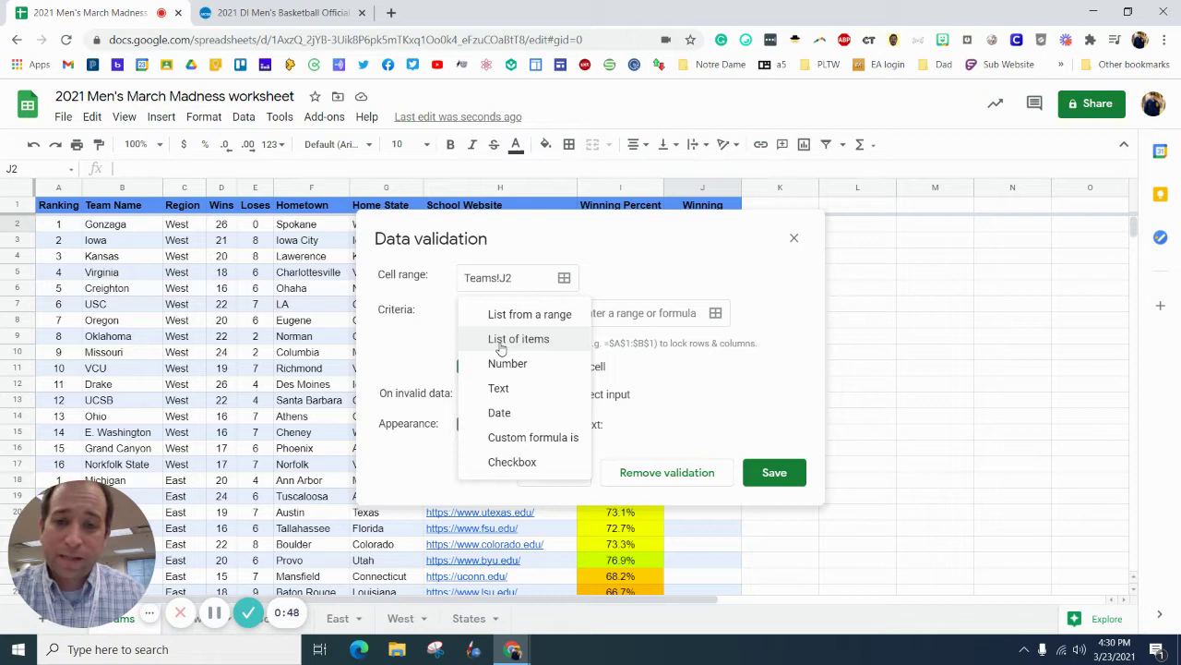
left_click(501, 342)
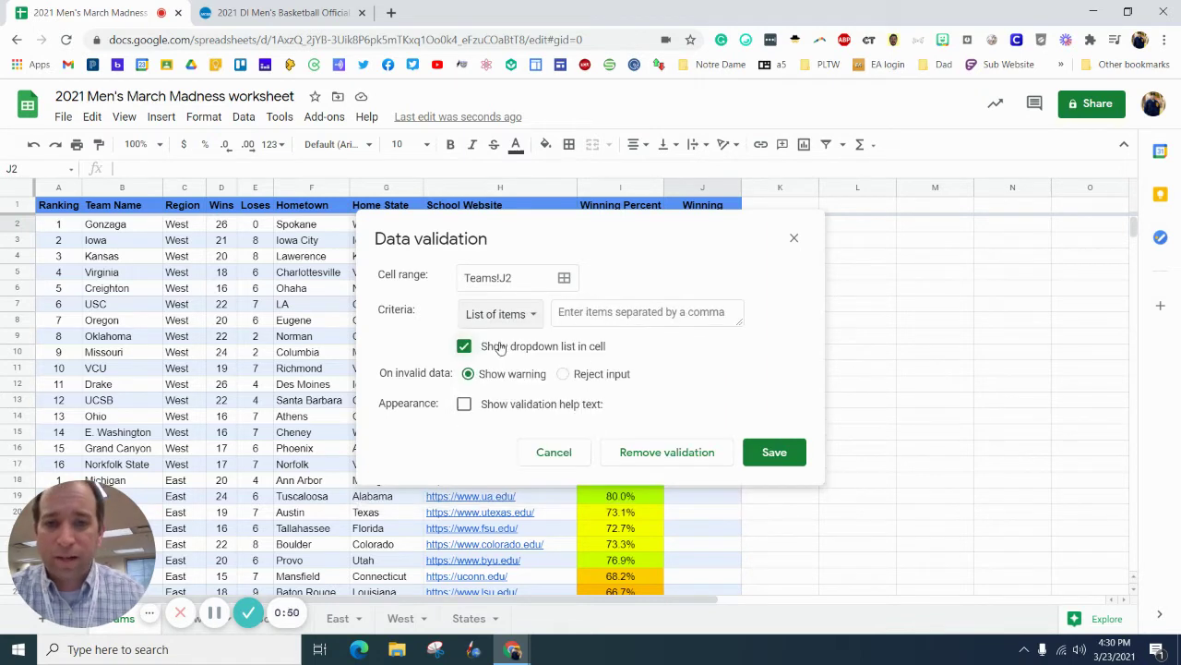
left_click(612, 315)
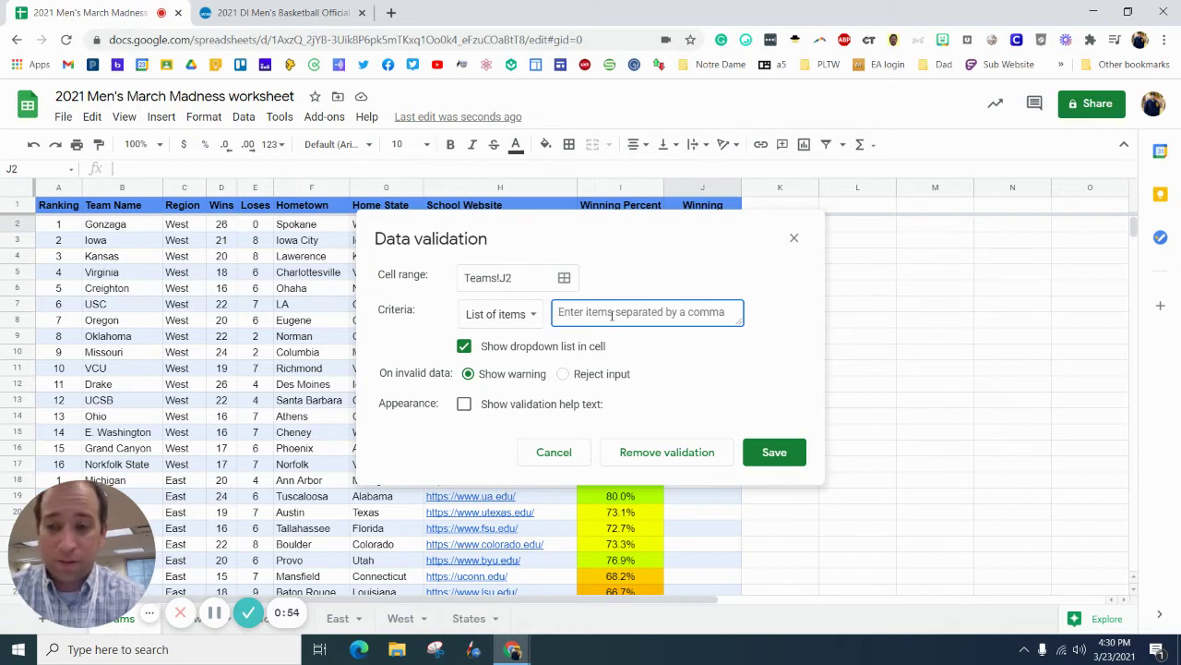
type("Won")
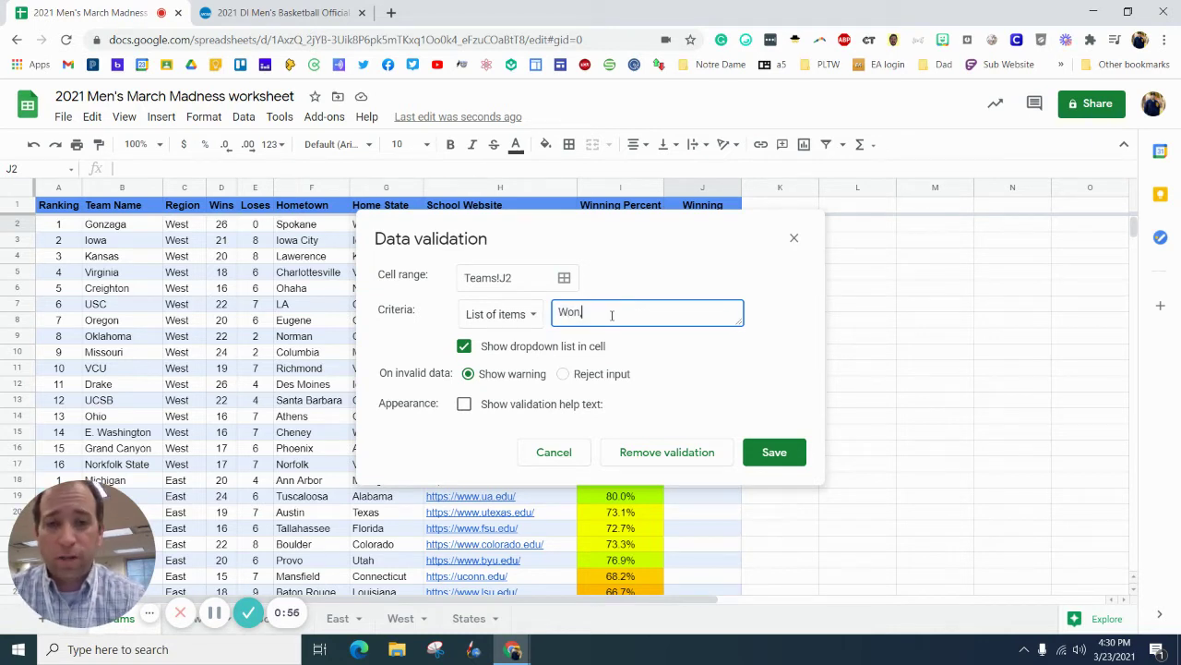
type(", Lost")
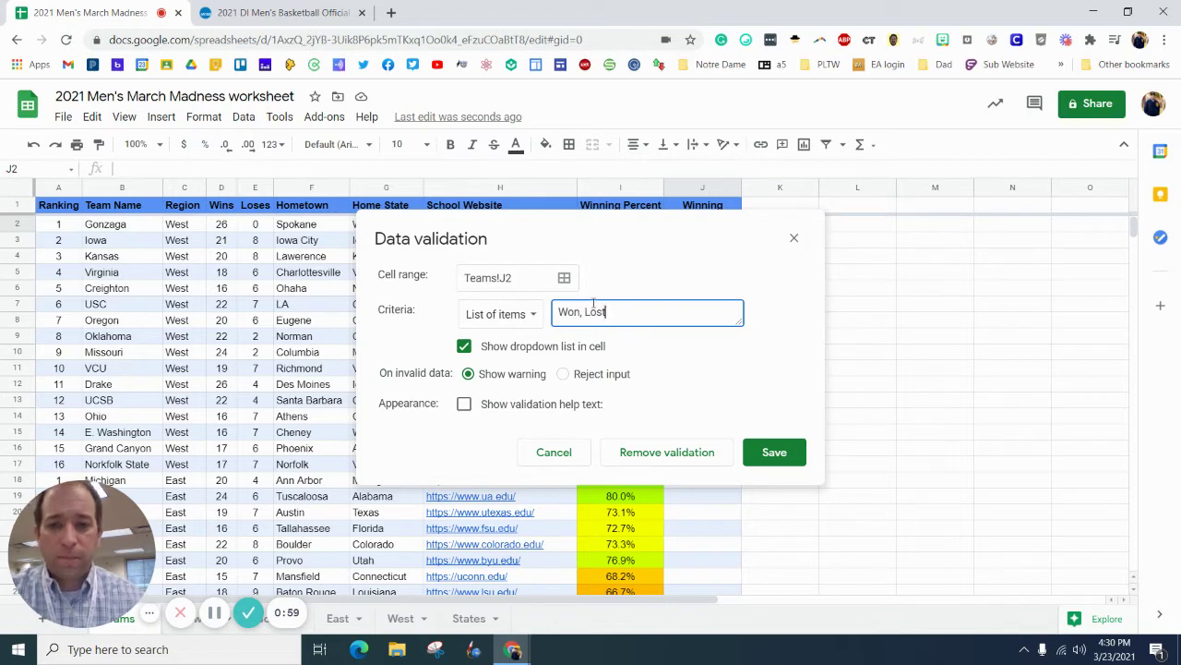
left_click(774, 453)
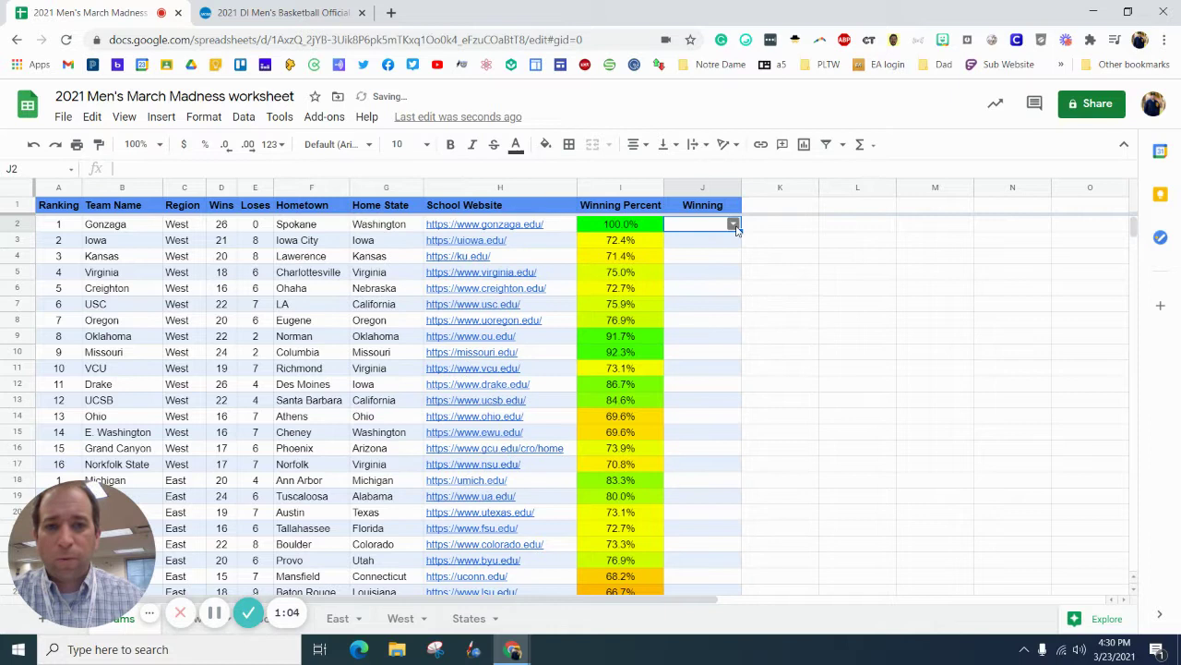
left_click(735, 225)
left_click(783, 238)
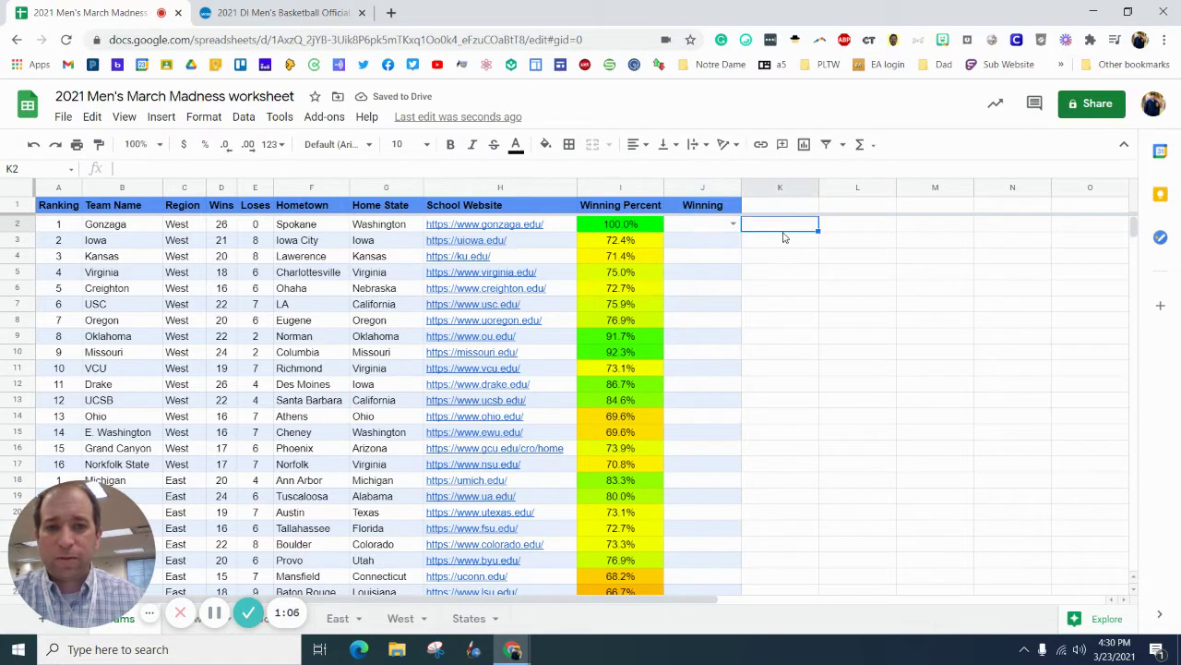
Copy the Won/Lost dropdown from J2 down the Winning column to row 65, covering every team
left_click(720, 228)
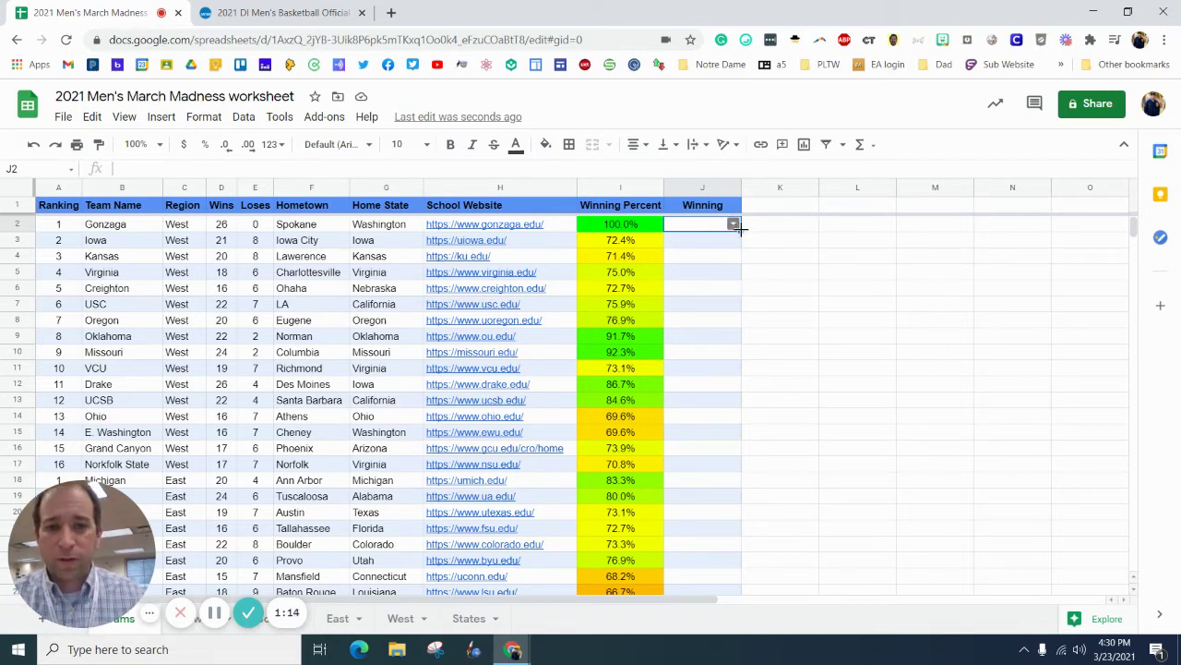
left_click_drag(741, 230, 729, 441)
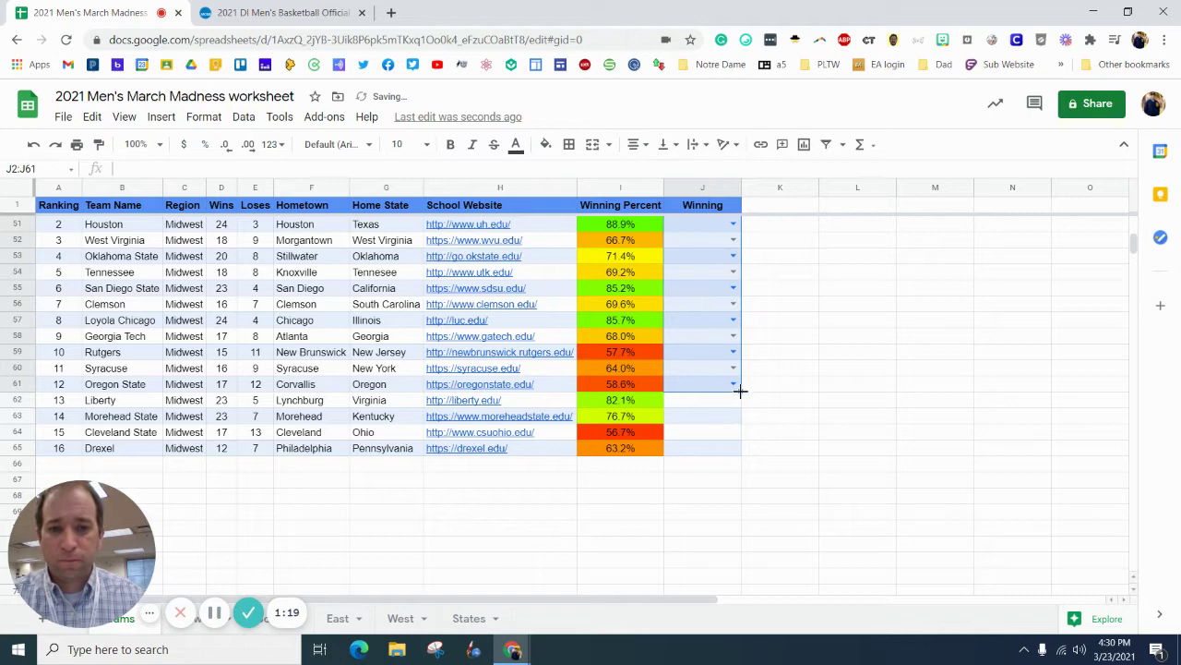
left_click_drag(740, 390, 733, 430)
scroll(729, 360, "up", 6)
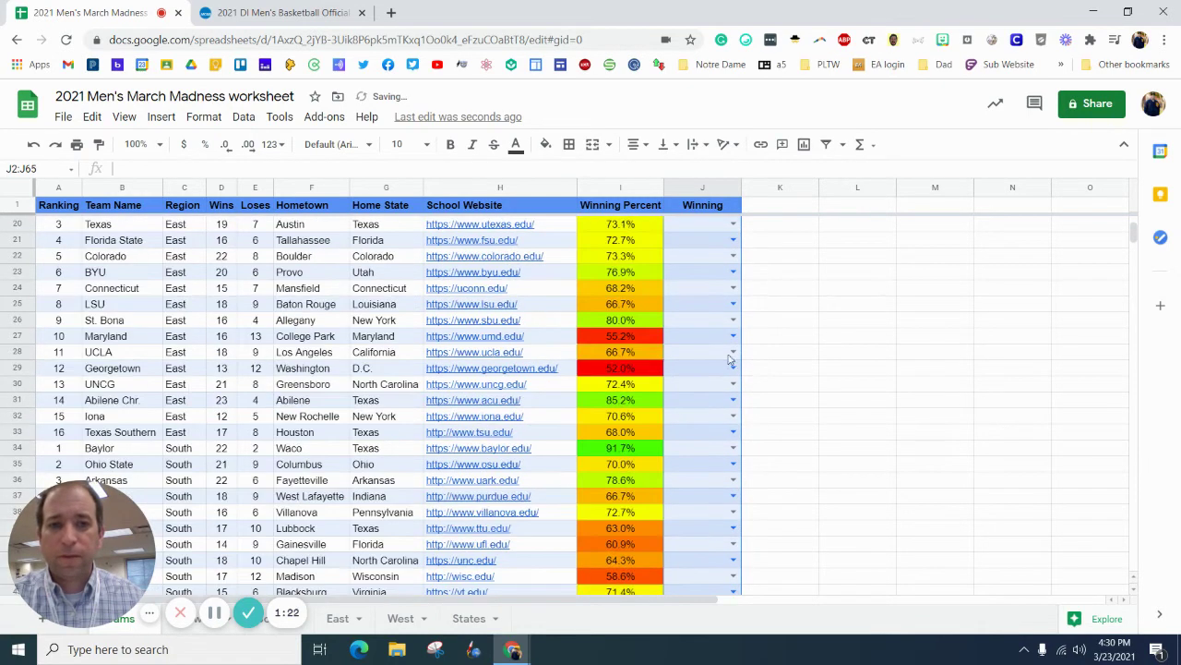
scroll(729, 360, "up", 6)
left_click(787, 244)
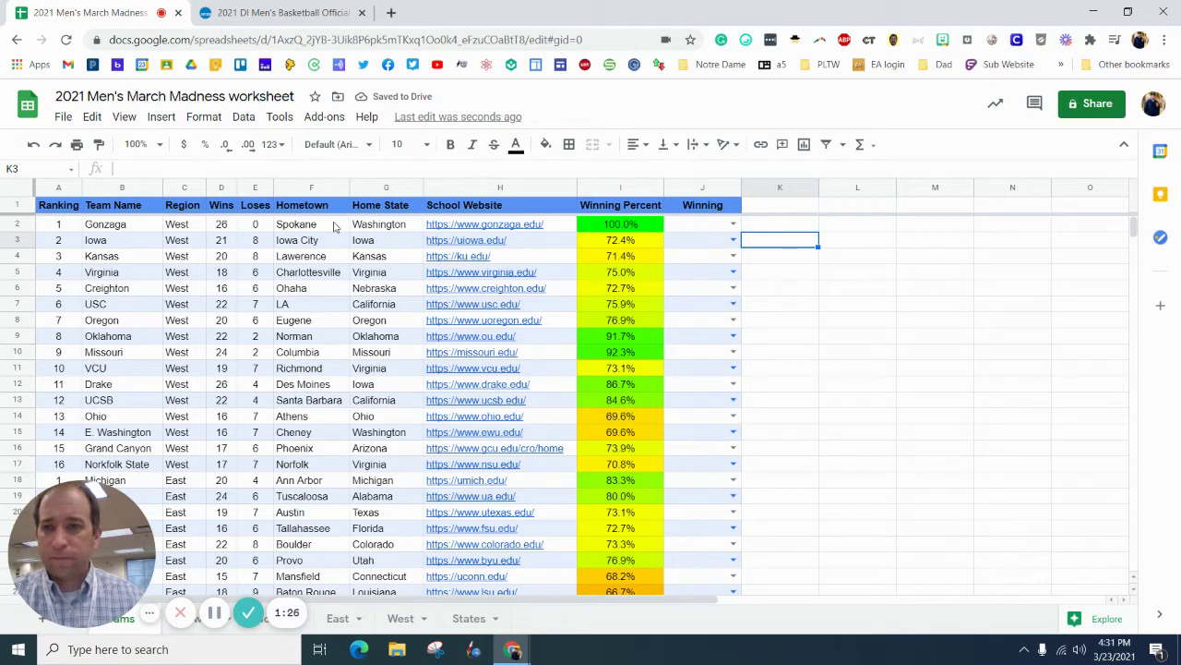
Mark Gonzaga as Won in the Winning column and set its wins to 28
left_click(733, 224)
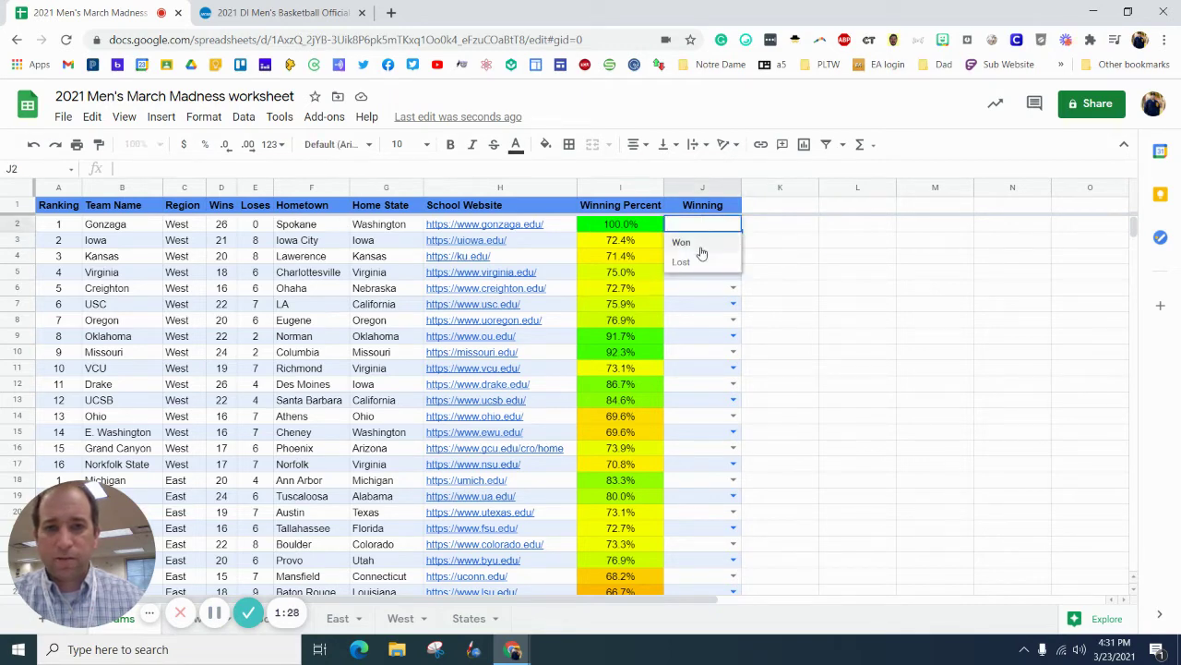
left_click(682, 242)
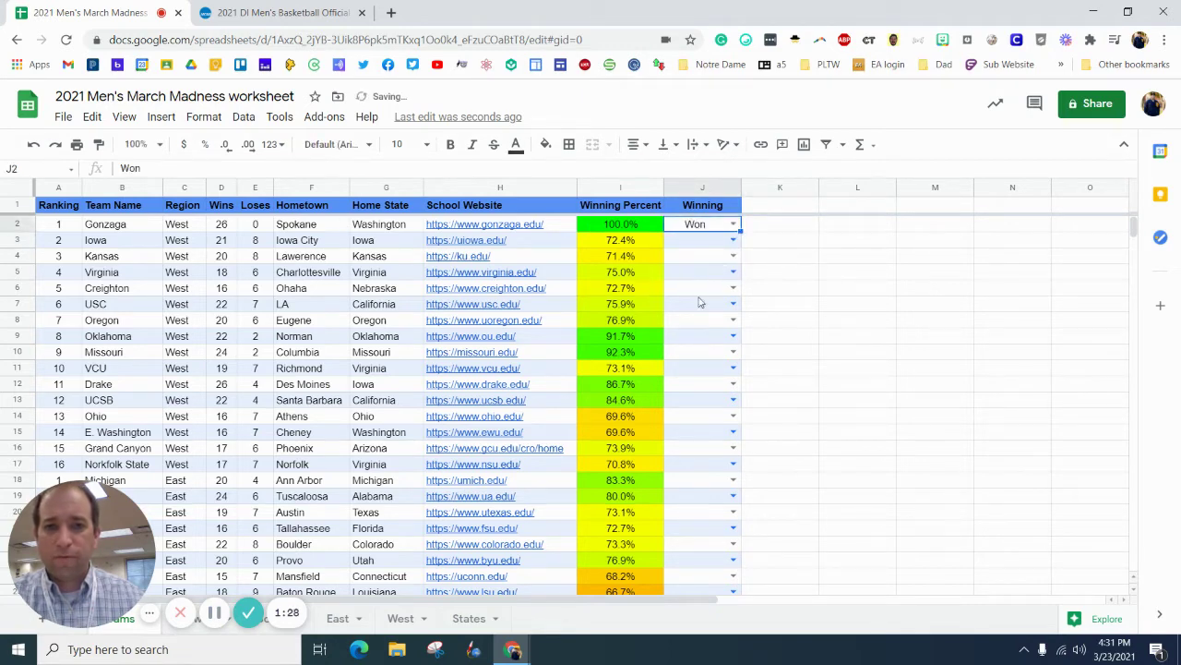
left_click(222, 227)
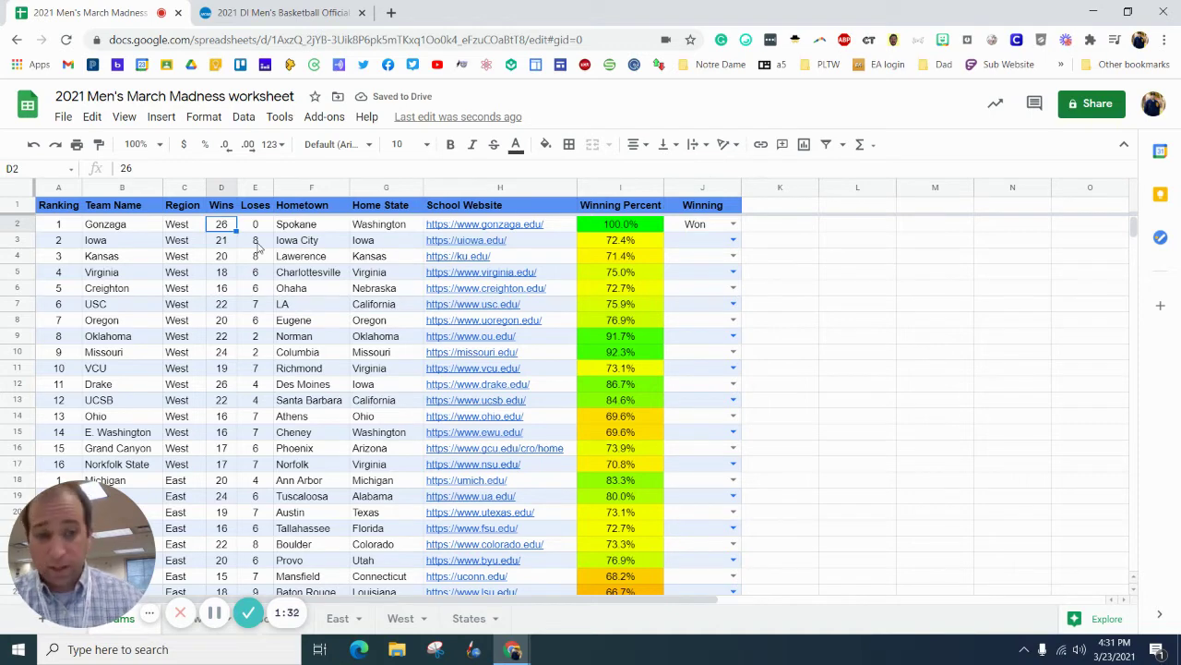
type("28")
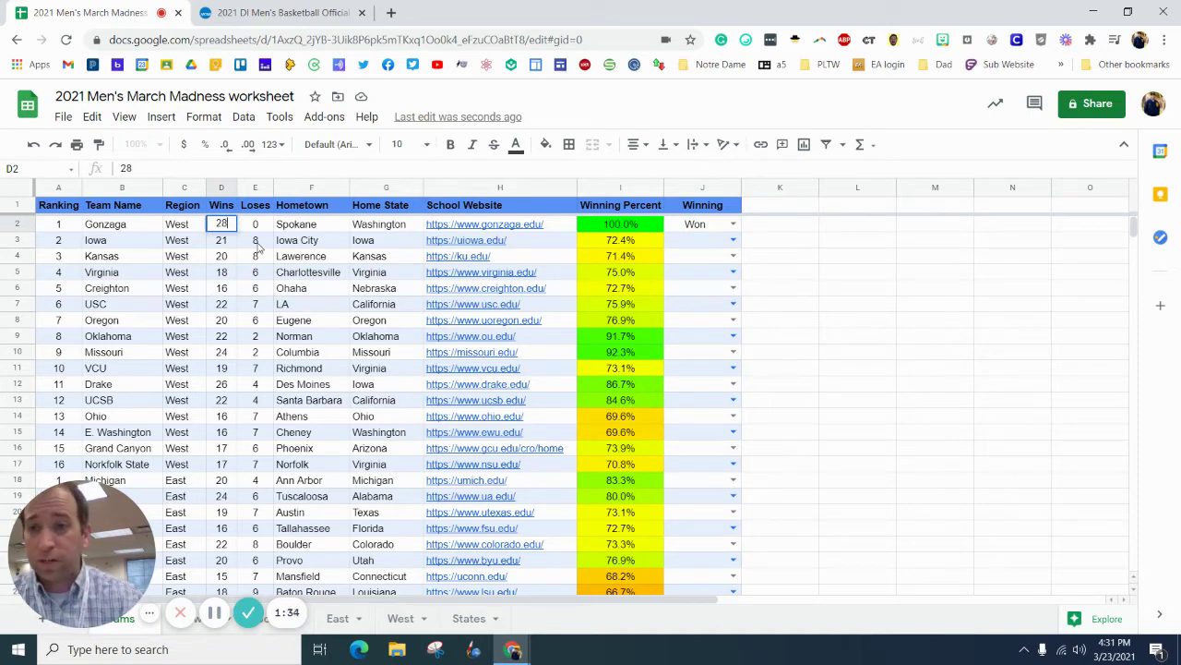
key("Return")
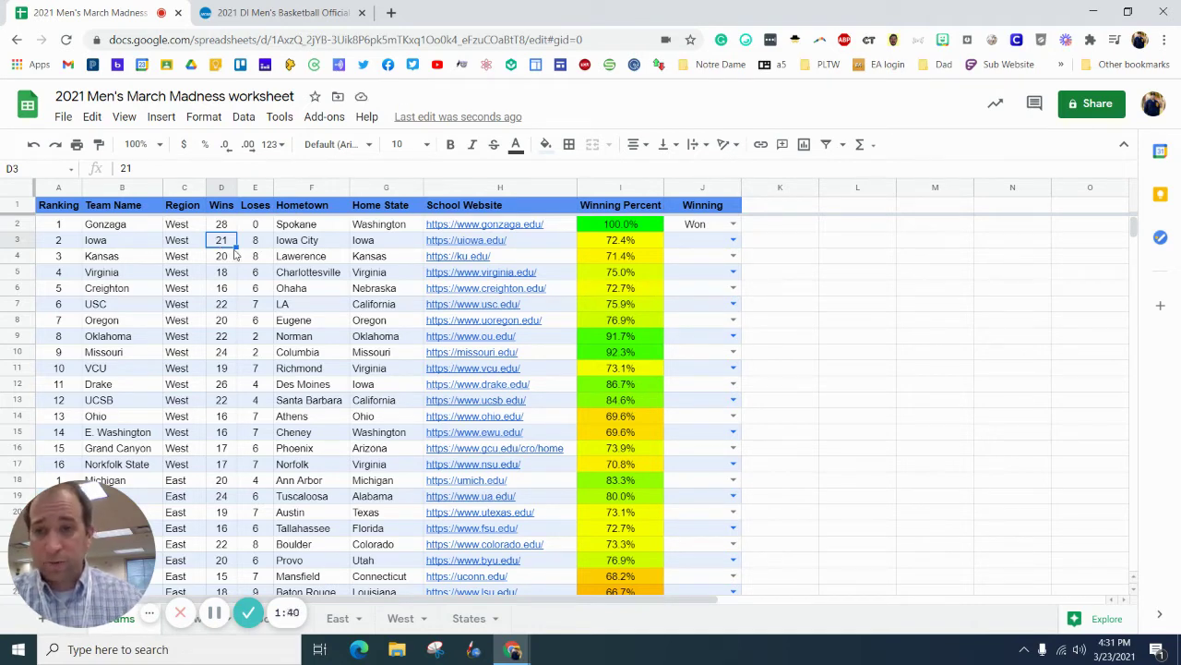
Set Iowa's wins to 22 and loses to 9, and mark the team as Lost in the Winning column
type("22")
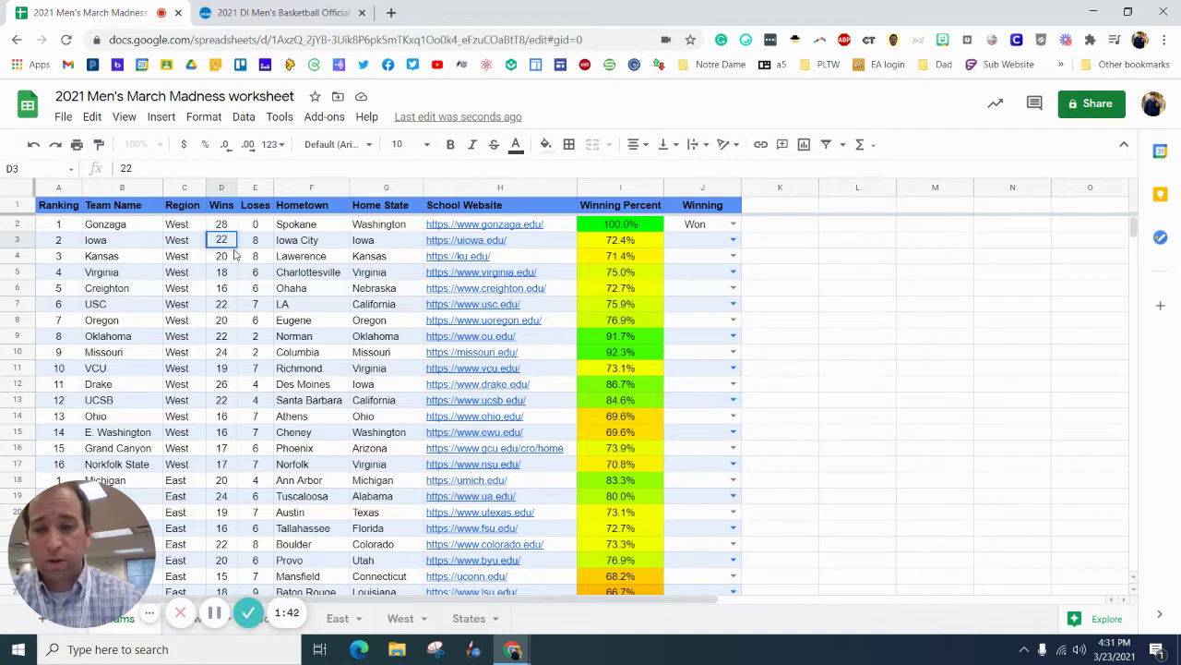
key("Tab")
type("9")
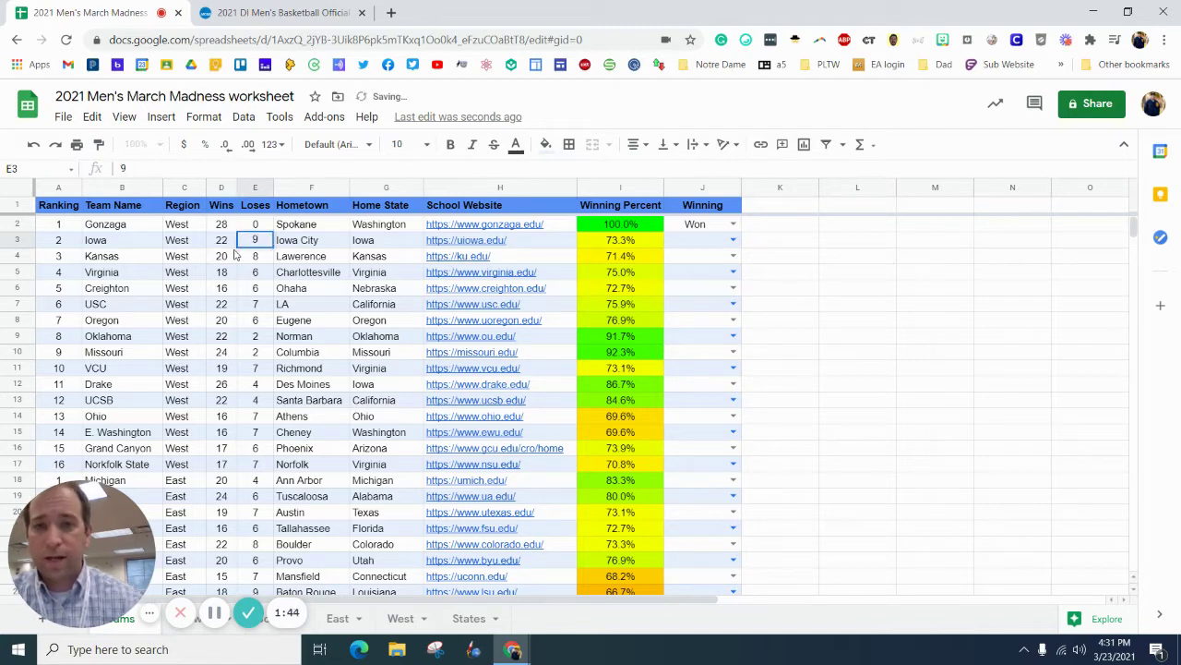
left_click(733, 242)
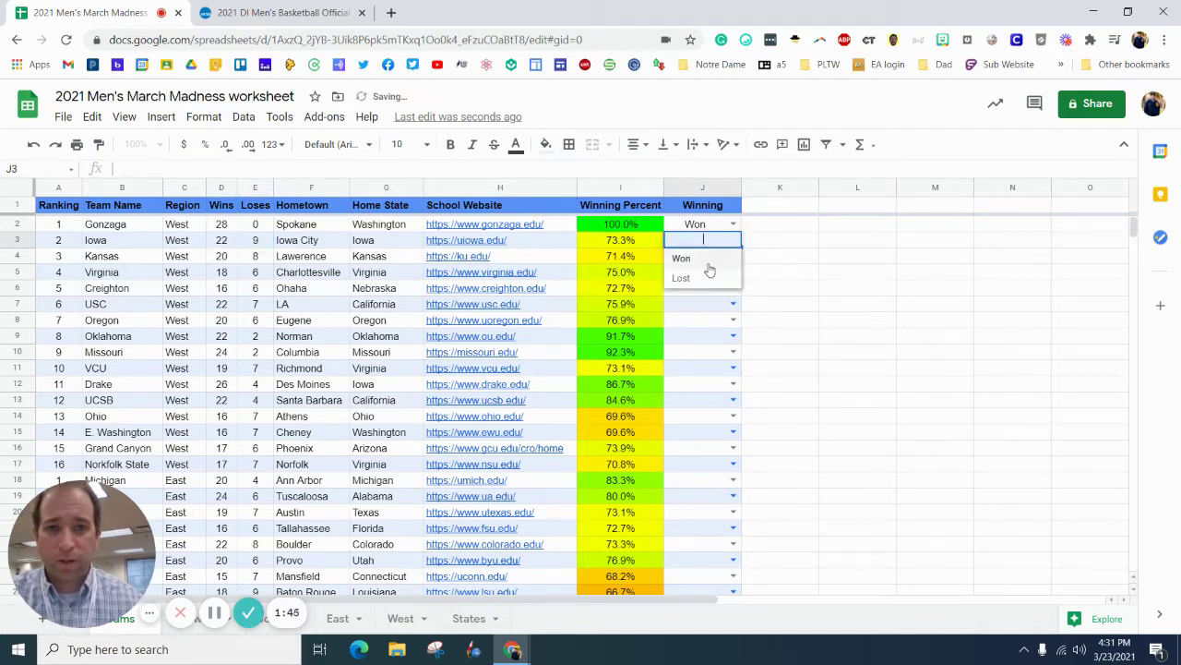
left_click(688, 277)
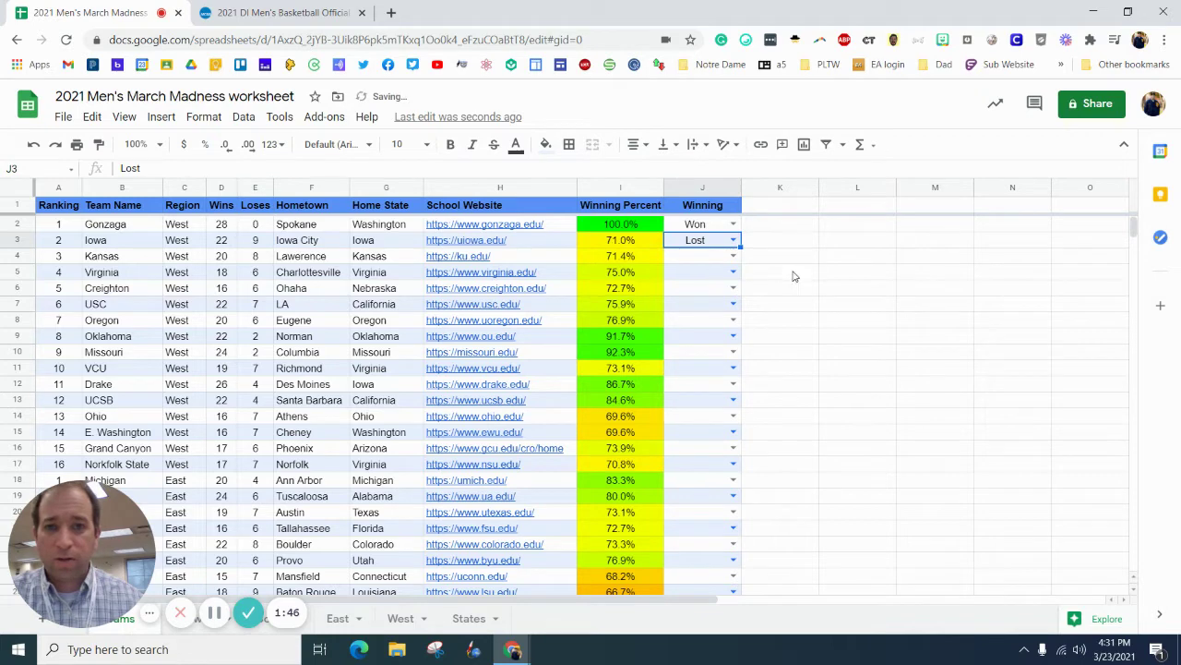
Set Kansas's wins to 21 and loses to 9, and mark the team as Lost in the Winning column
left_click(221, 258)
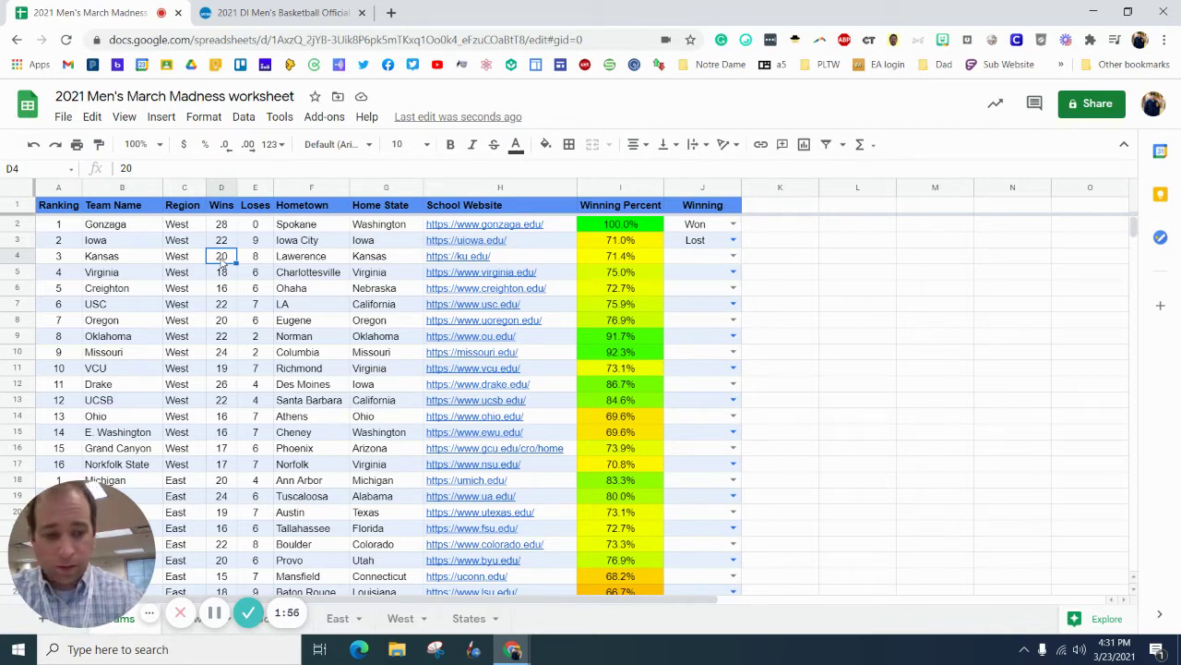
type("21")
key("Tab")
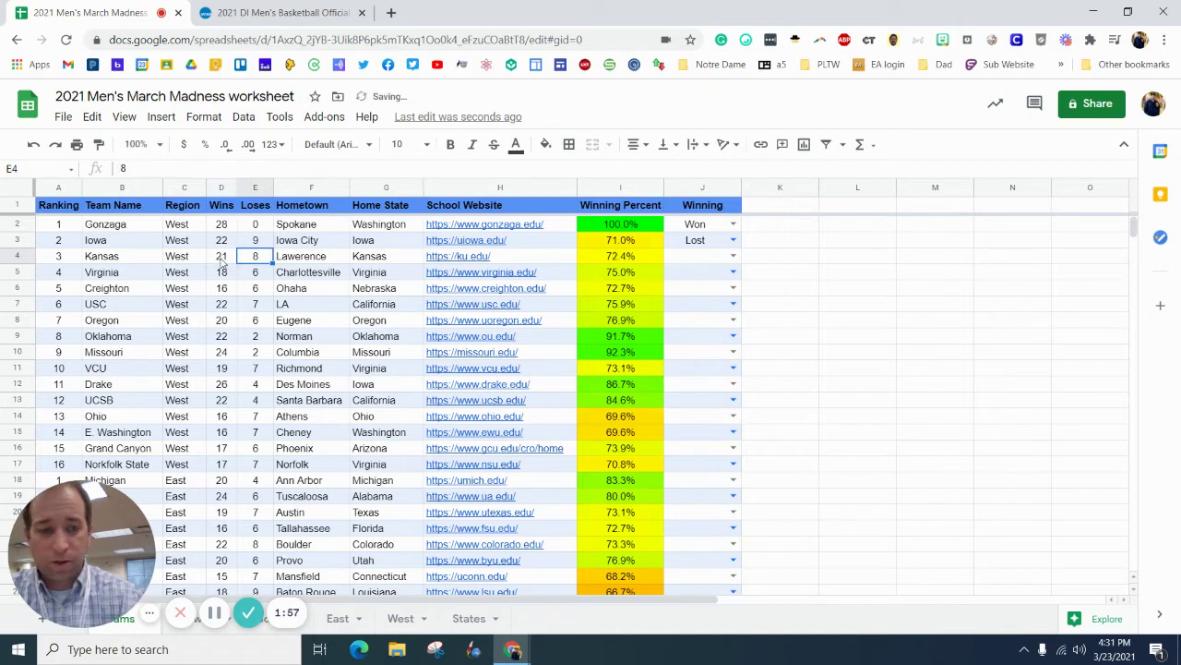
type("9")
key("Tab")
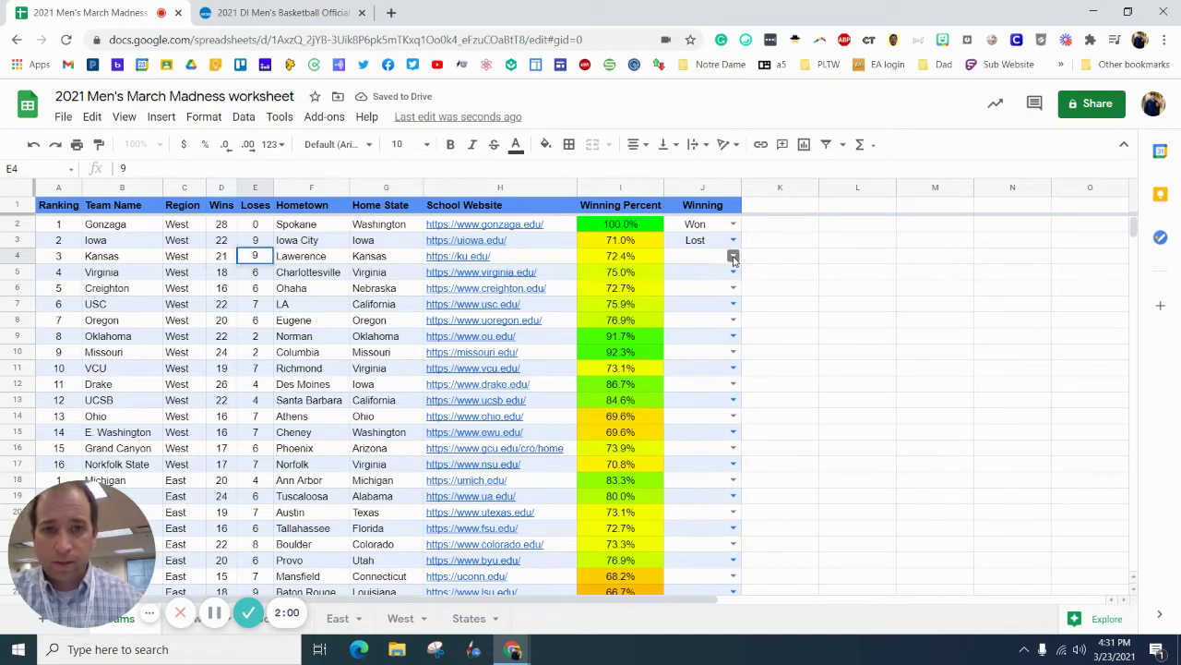
left_click(734, 256)
left_click(697, 294)
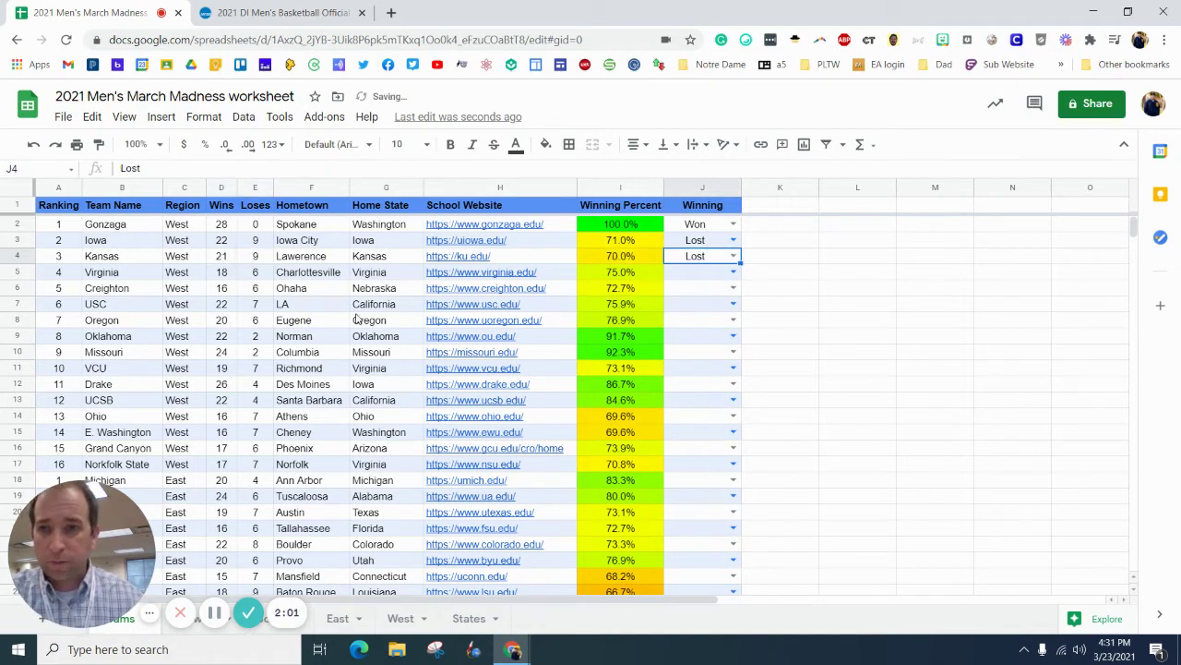
Set Virginia's wins to 19 and mark the team as Lost in the Winning column
left_click(225, 273)
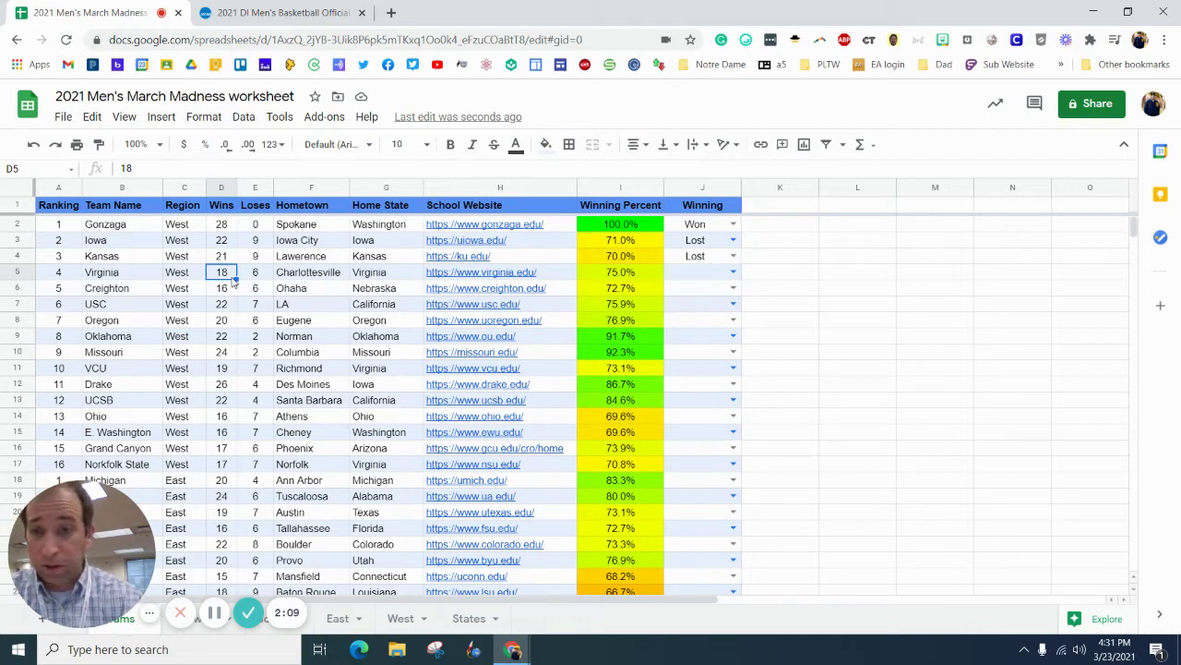
type("19")
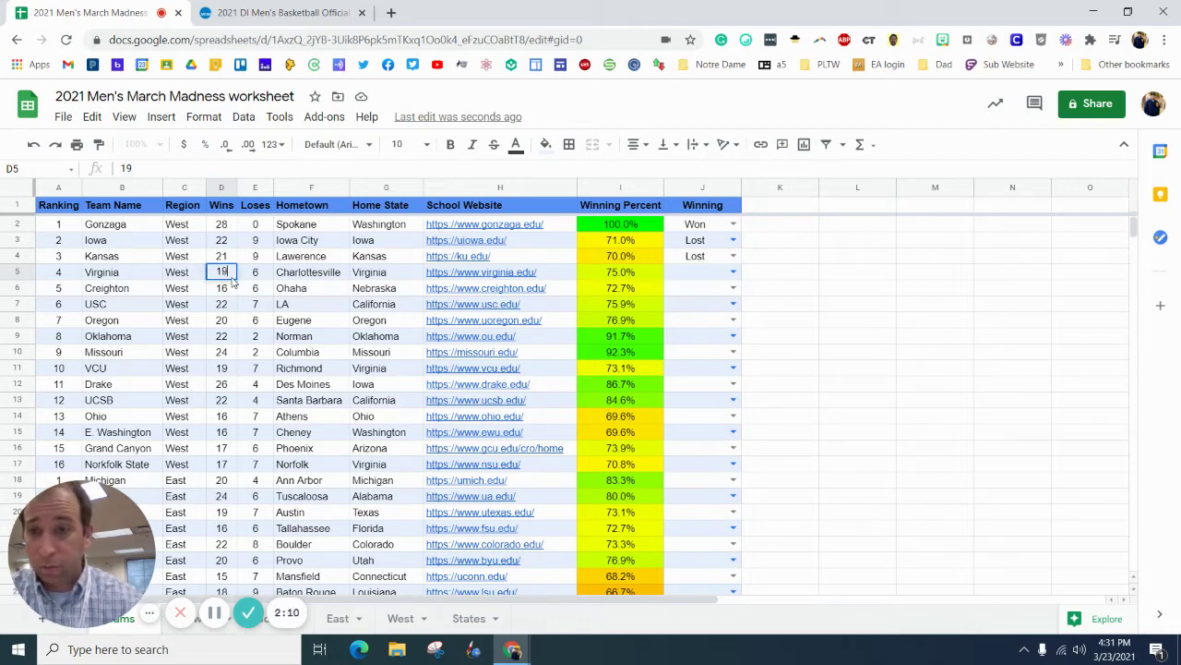
left_click(732, 274)
left_click(687, 308)
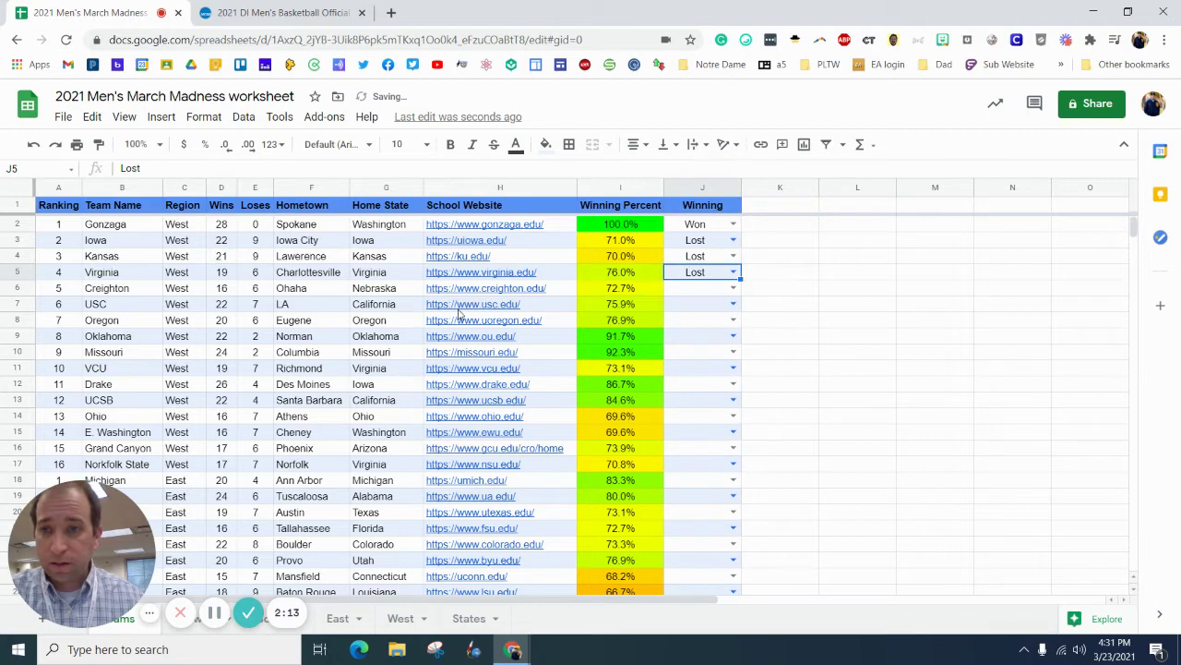
Set Creighton's wins to 18 and mark the team as Won in the Winning column
left_click(220, 292)
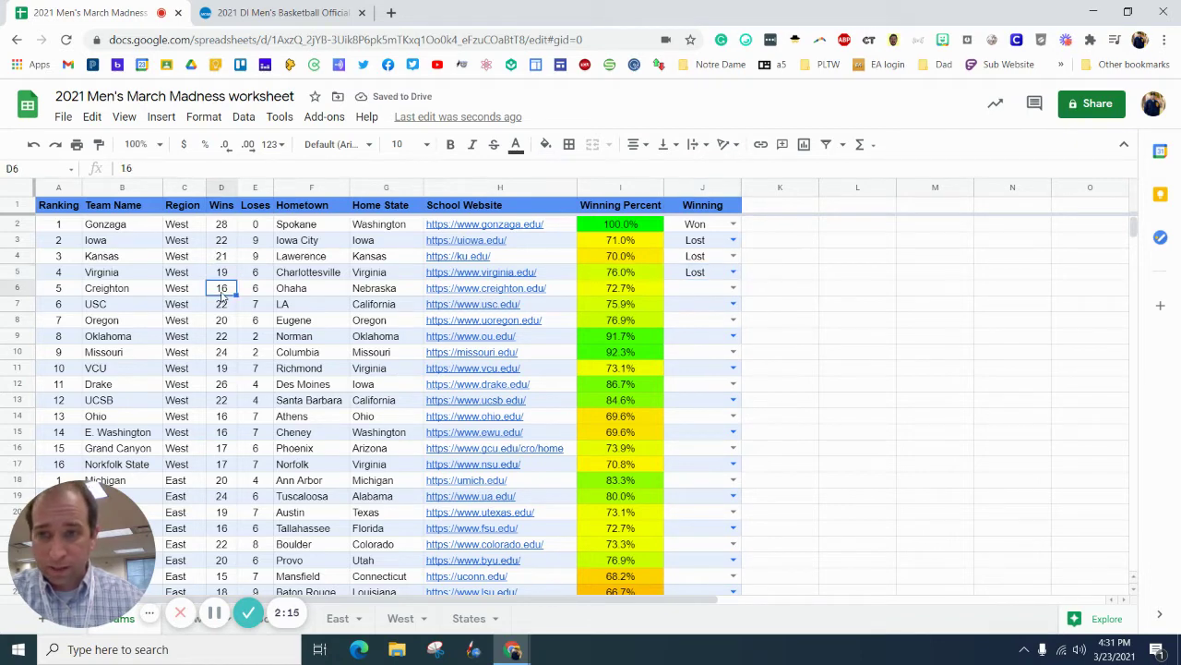
type("18")
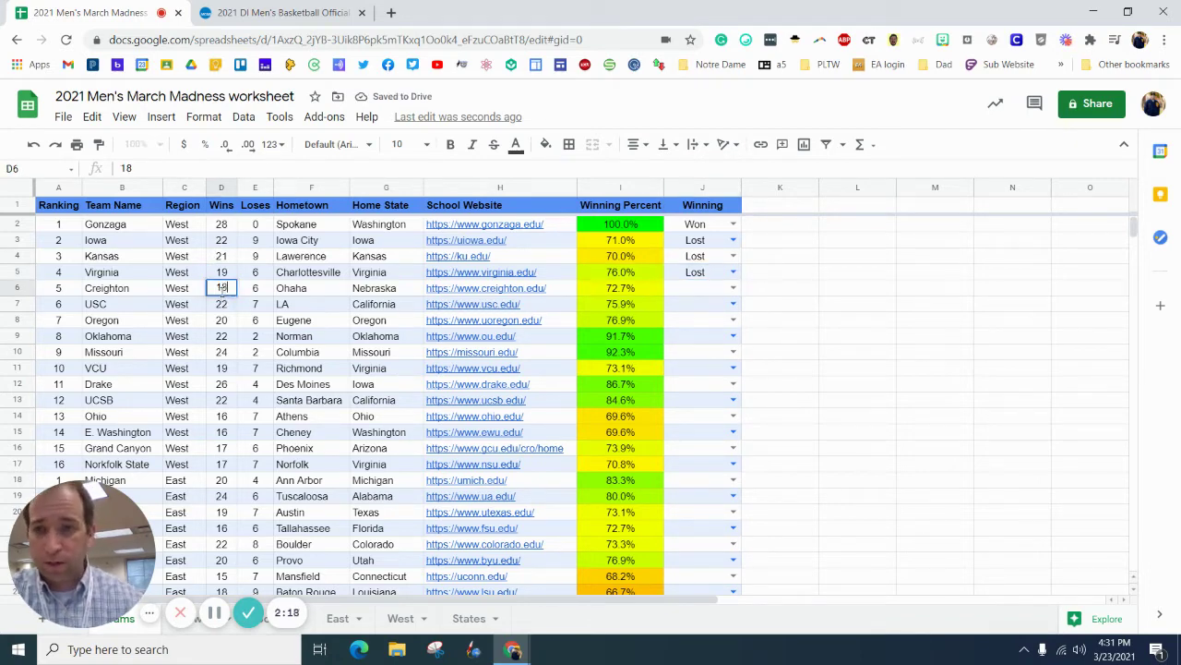
left_click(711, 289)
left_click(733, 288)
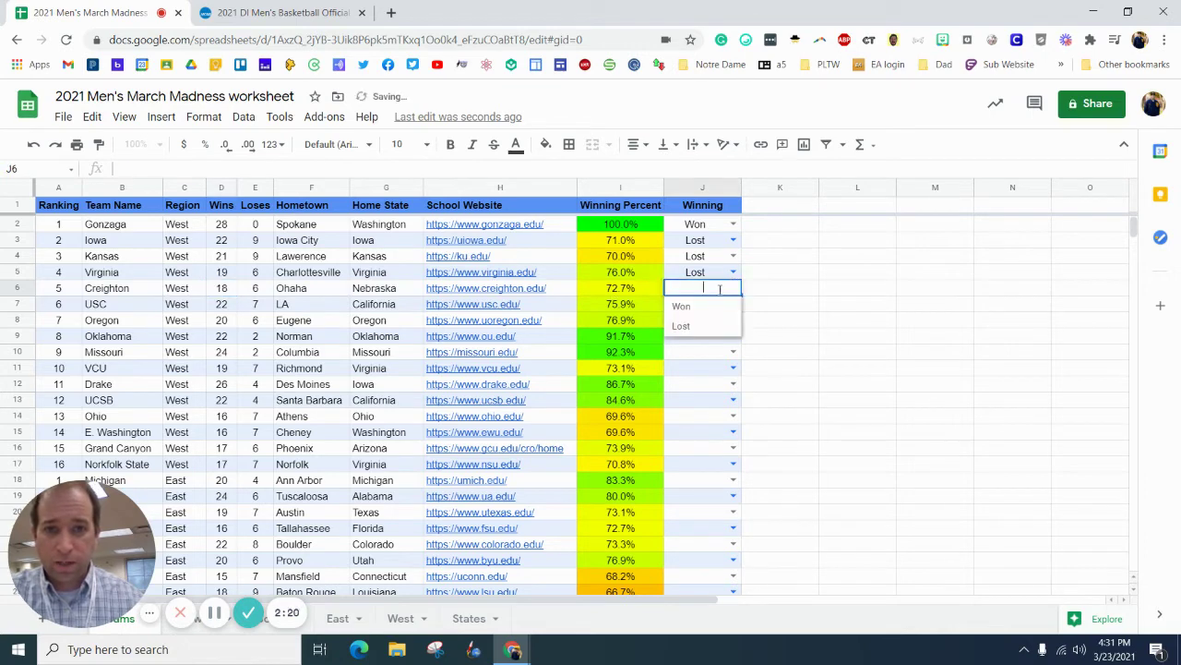
left_click(693, 310)
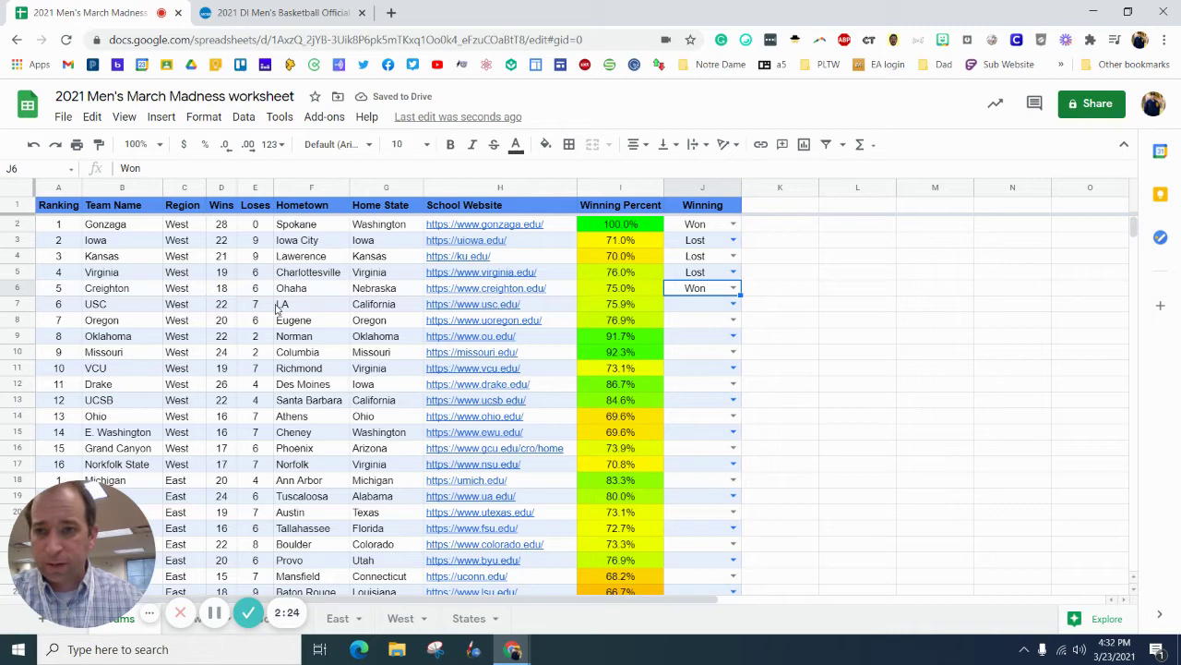
Set USC's wins to 24 and mark the team as Won in the Winning column
left_click(231, 307)
type("24")
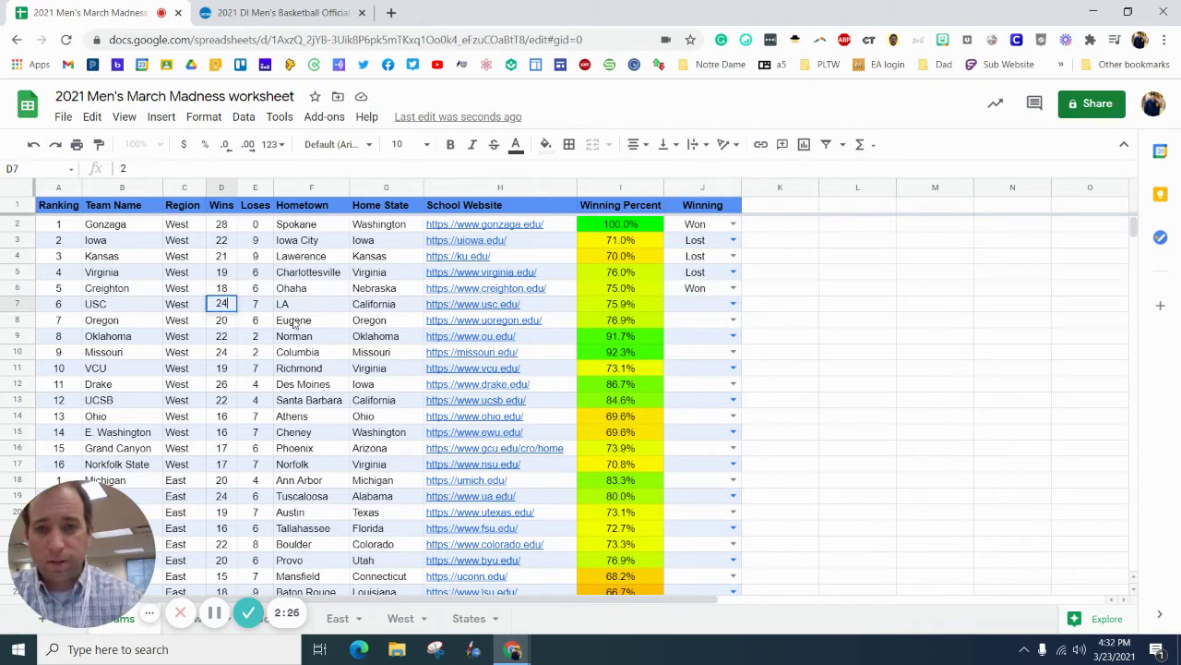
left_click(733, 304)
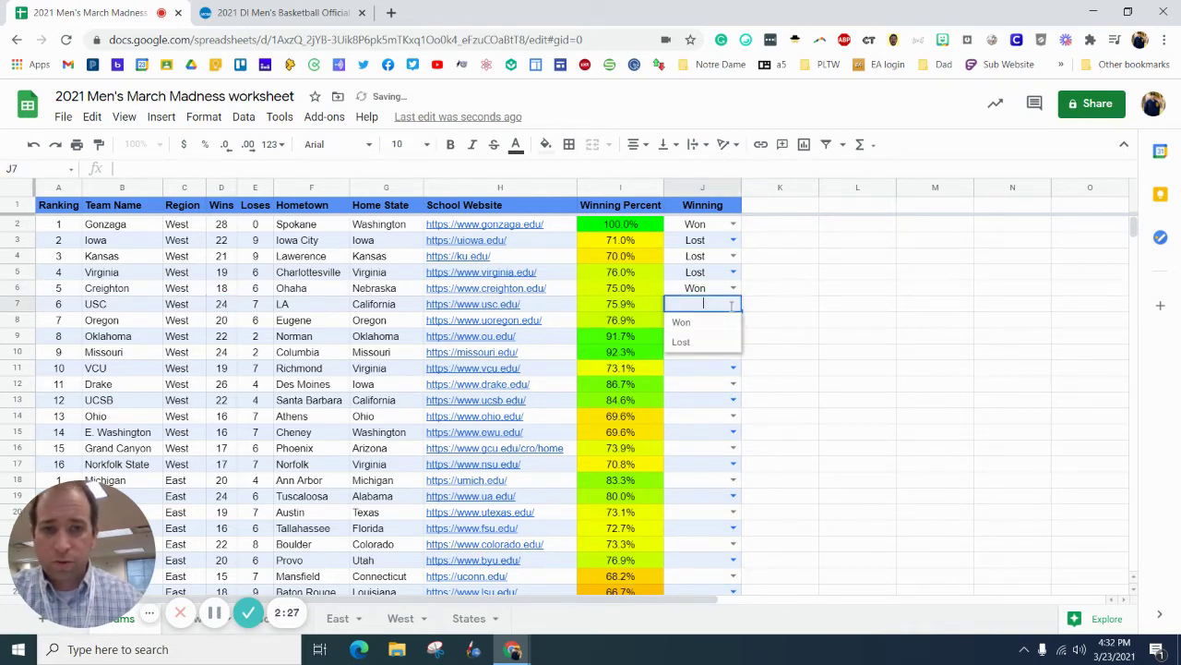
left_click(713, 323)
left_click(791, 311)
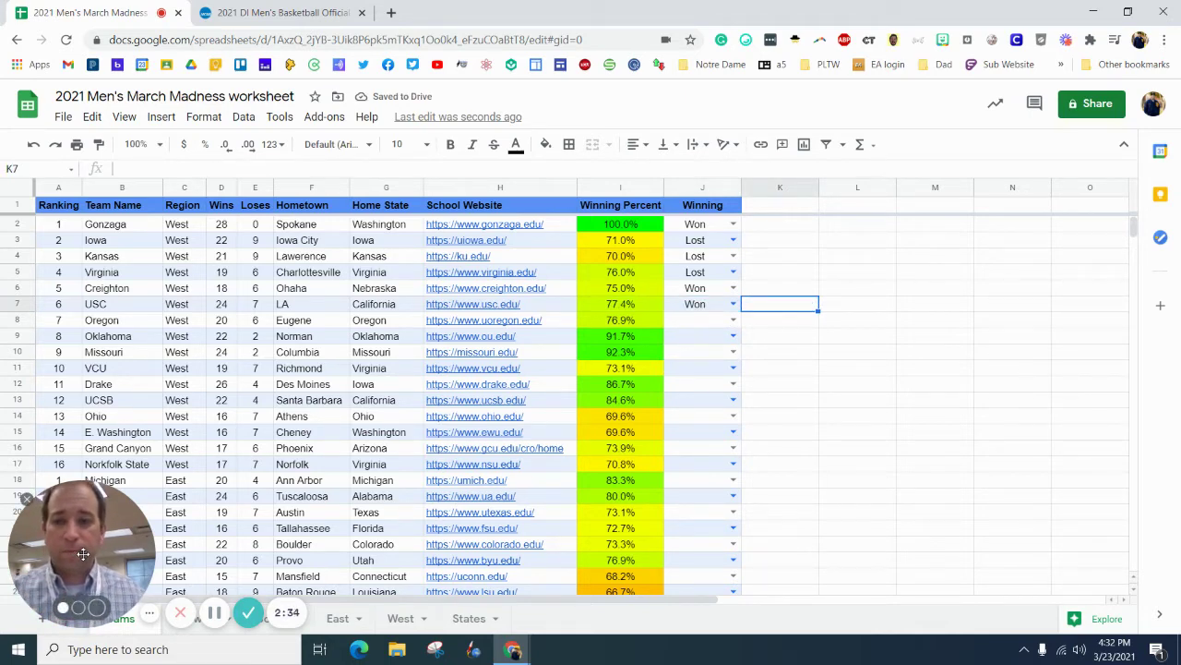
Add a new sheet to the workbook and name it Winning
left_click_drag(81, 553, 1034, 543)
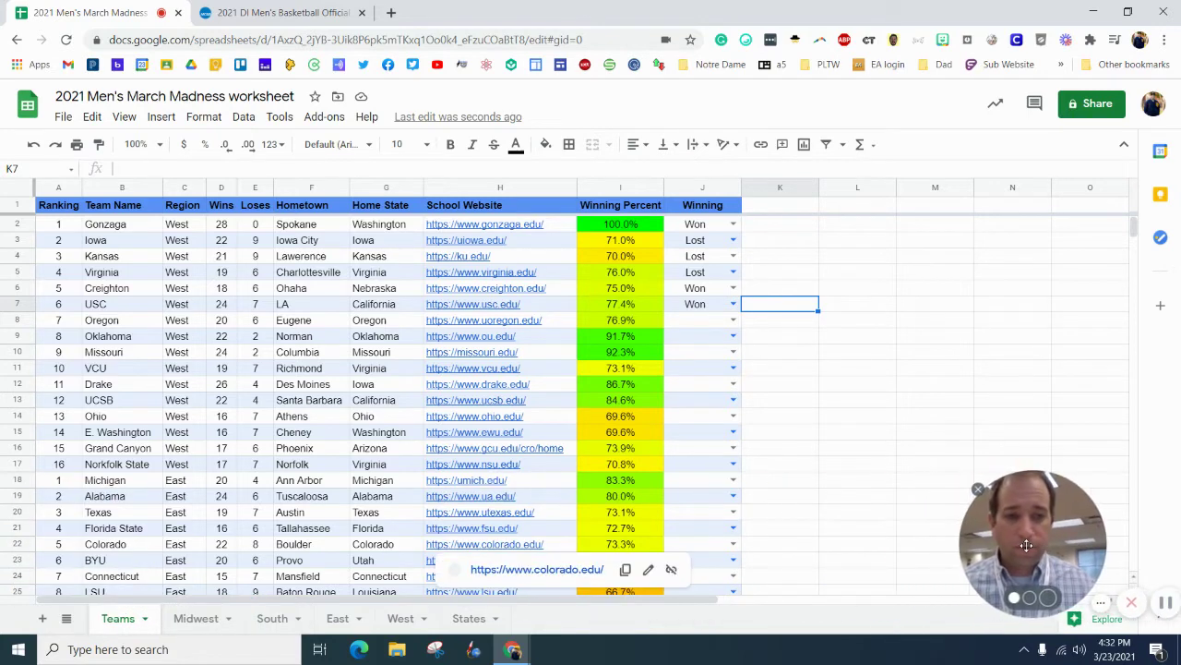
left_click(42, 621)
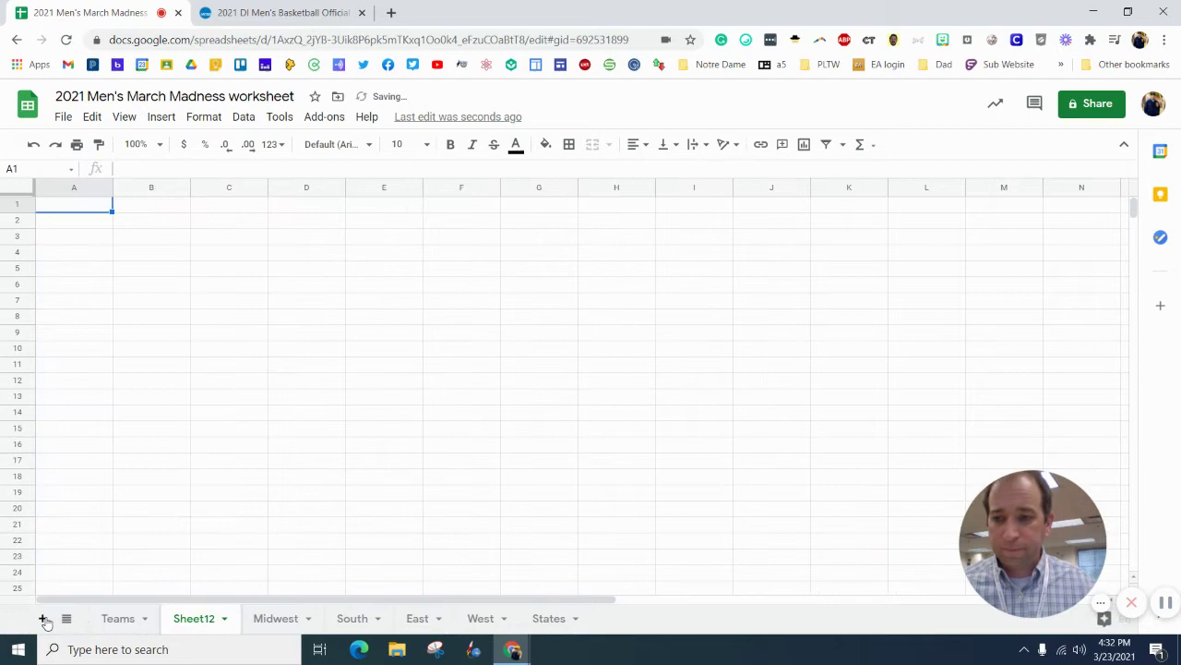
left_click(225, 618)
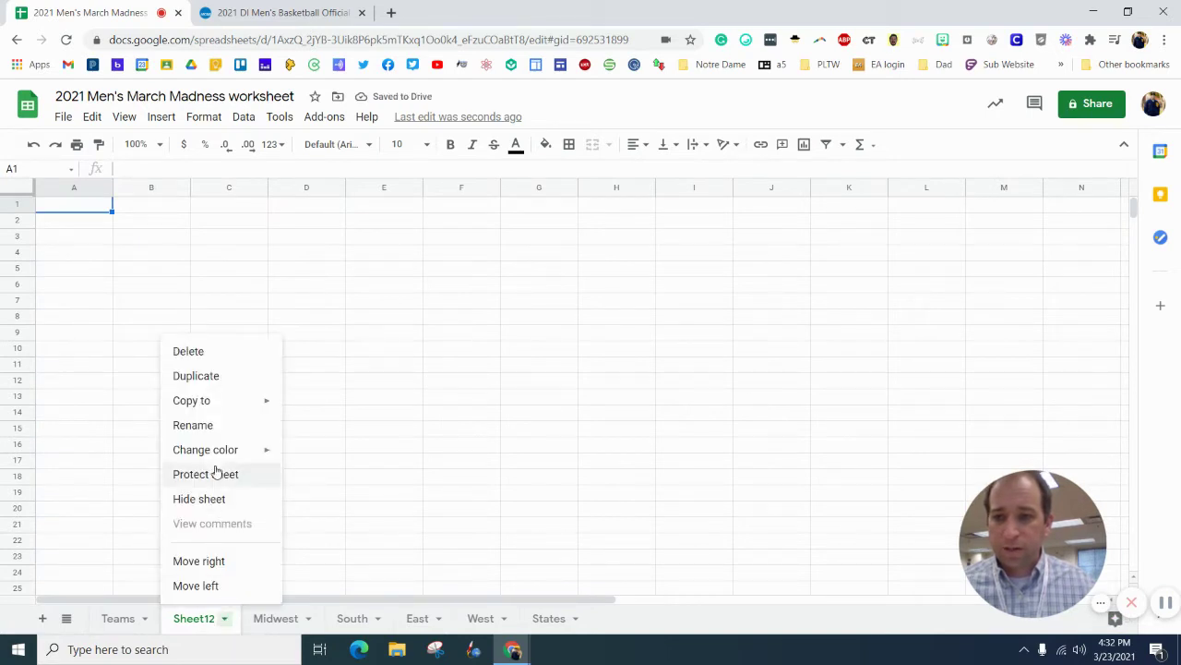
left_click(215, 426)
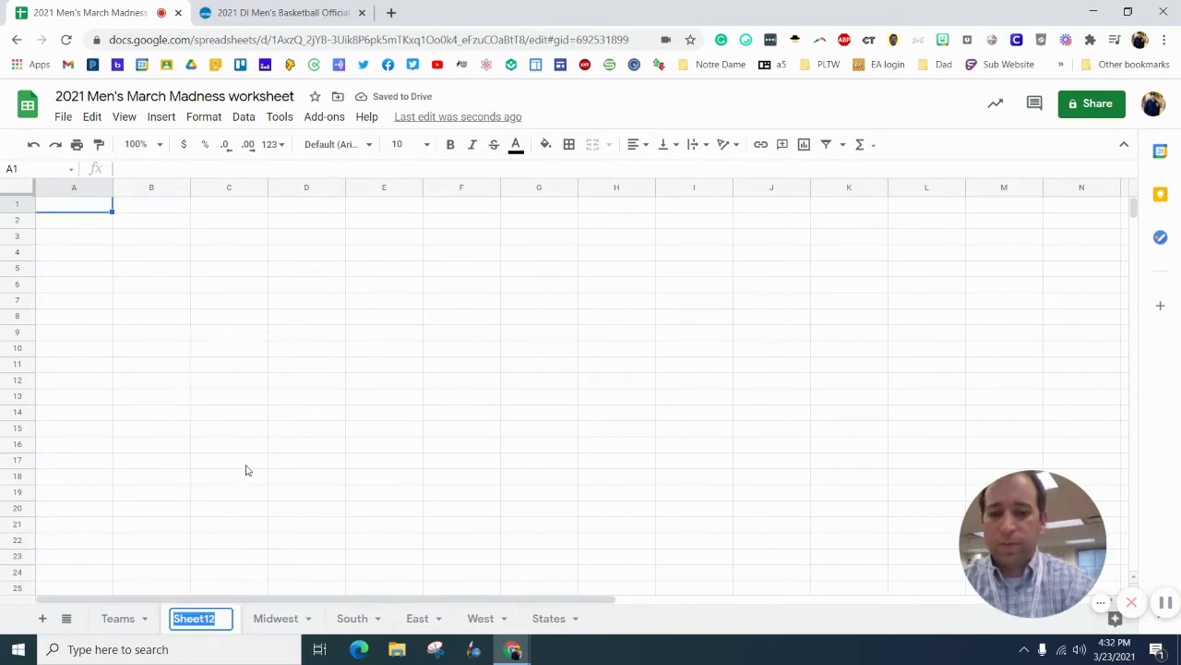
type("Winning")
key("Return")
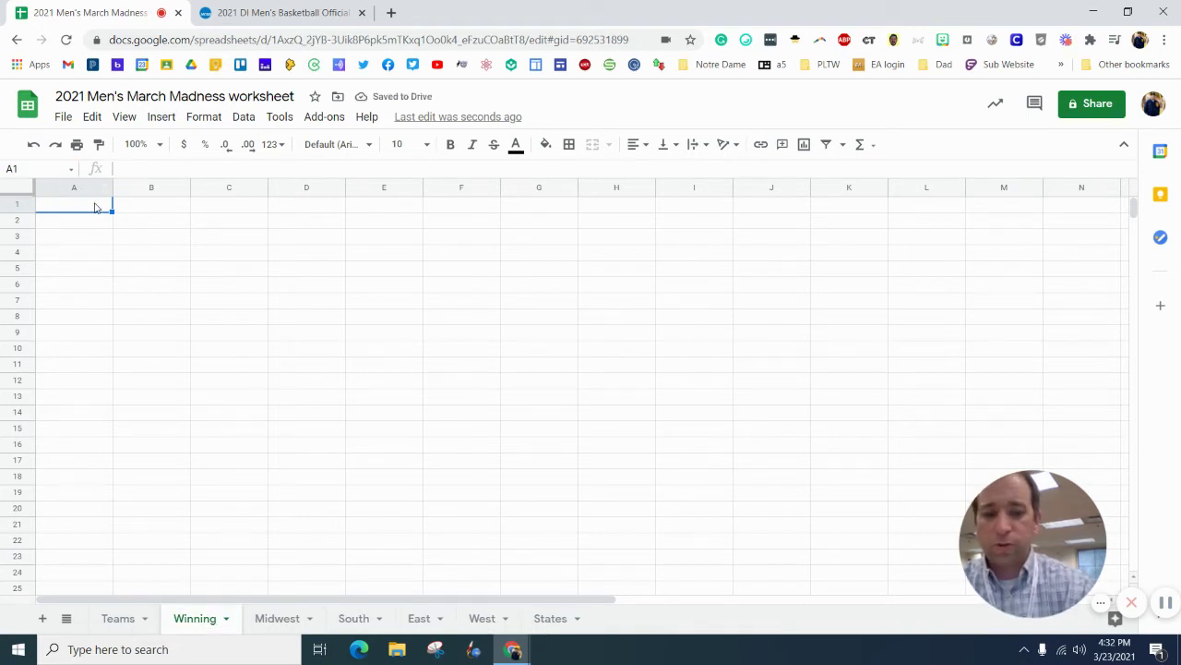
Enter =QUERY(header) in cell A1 of the Winning sheet to pull in the team sheet's column headings
type("=que")
key("Tab")
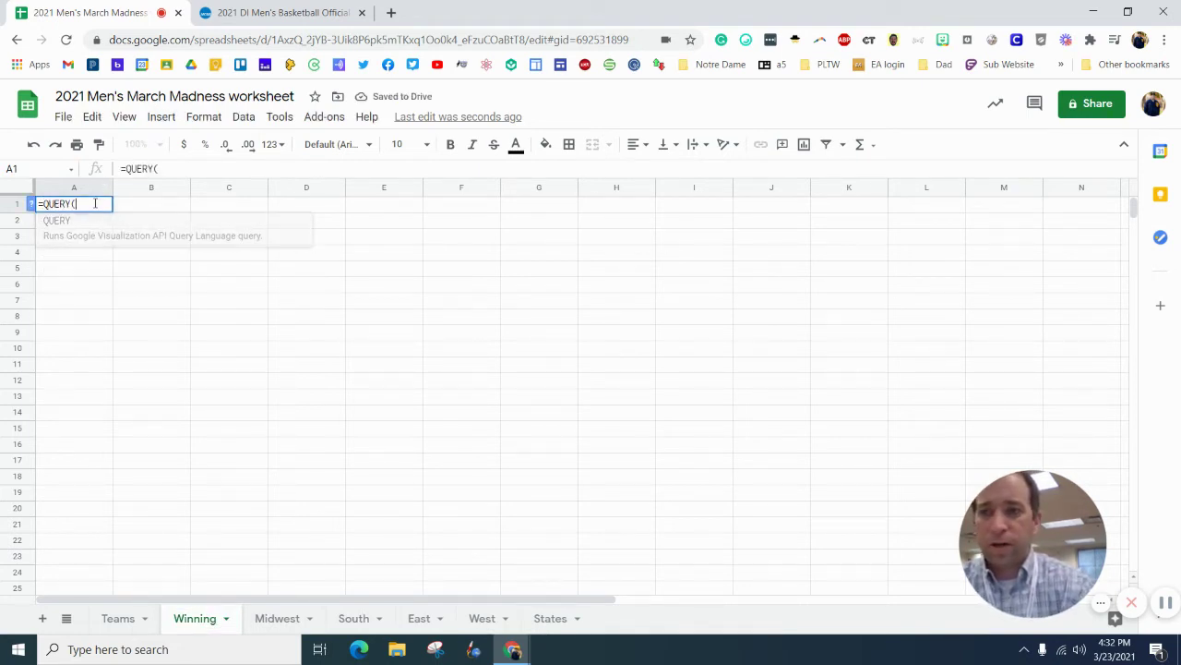
type("header")
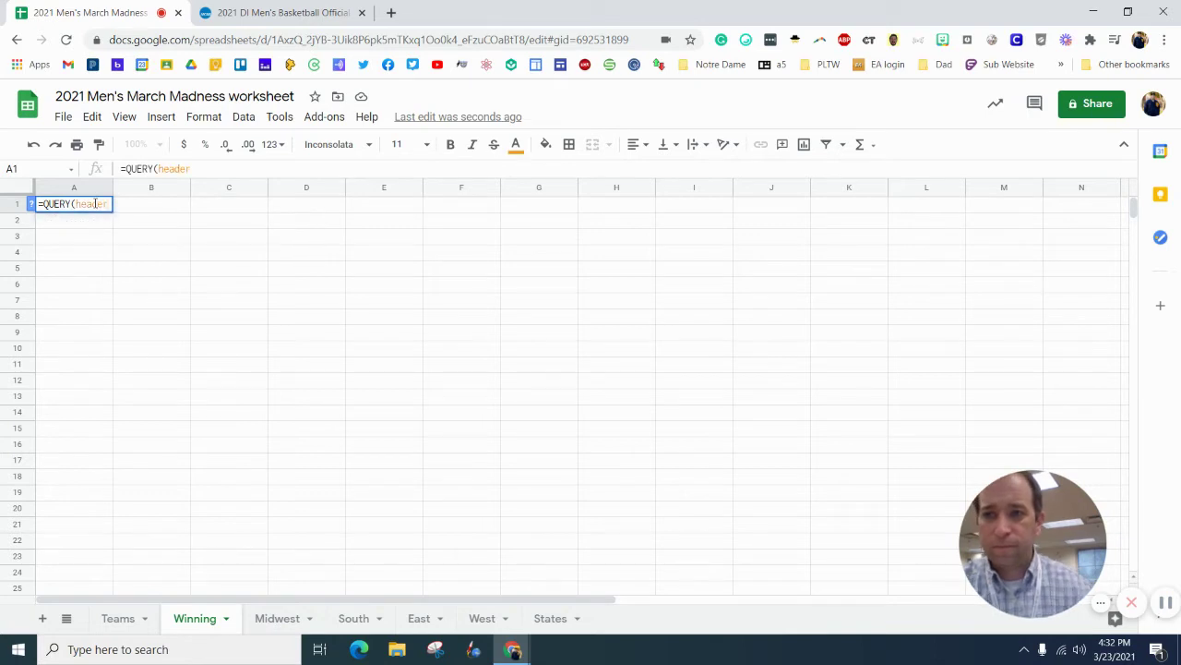
type(")")
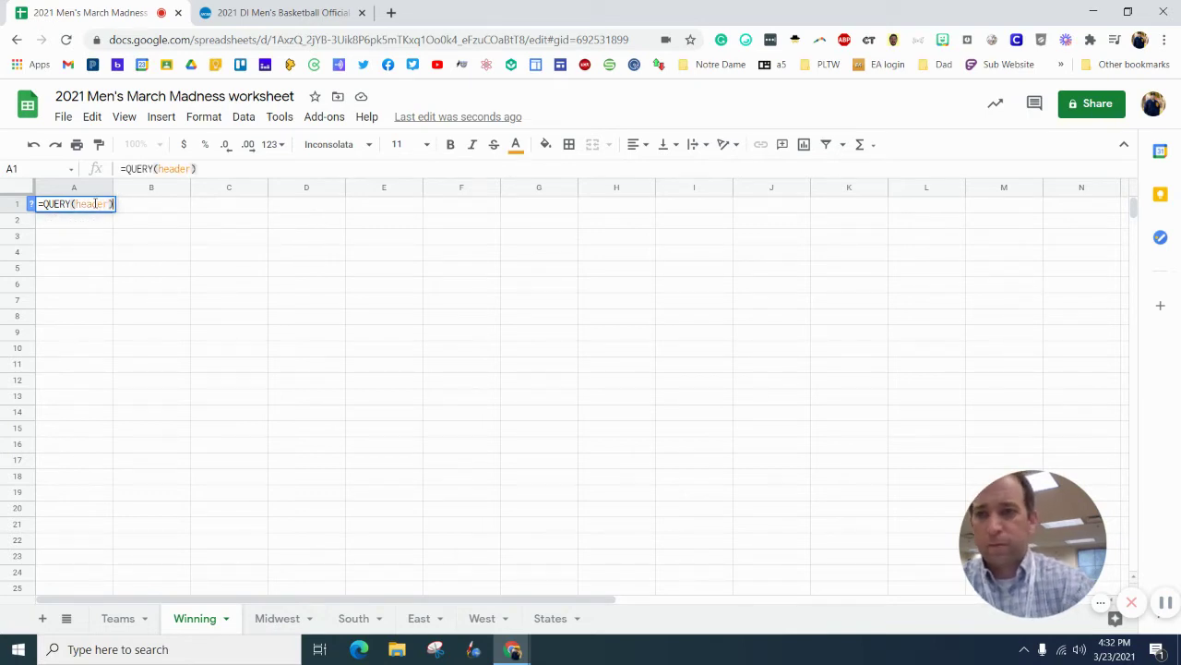
key("Return")
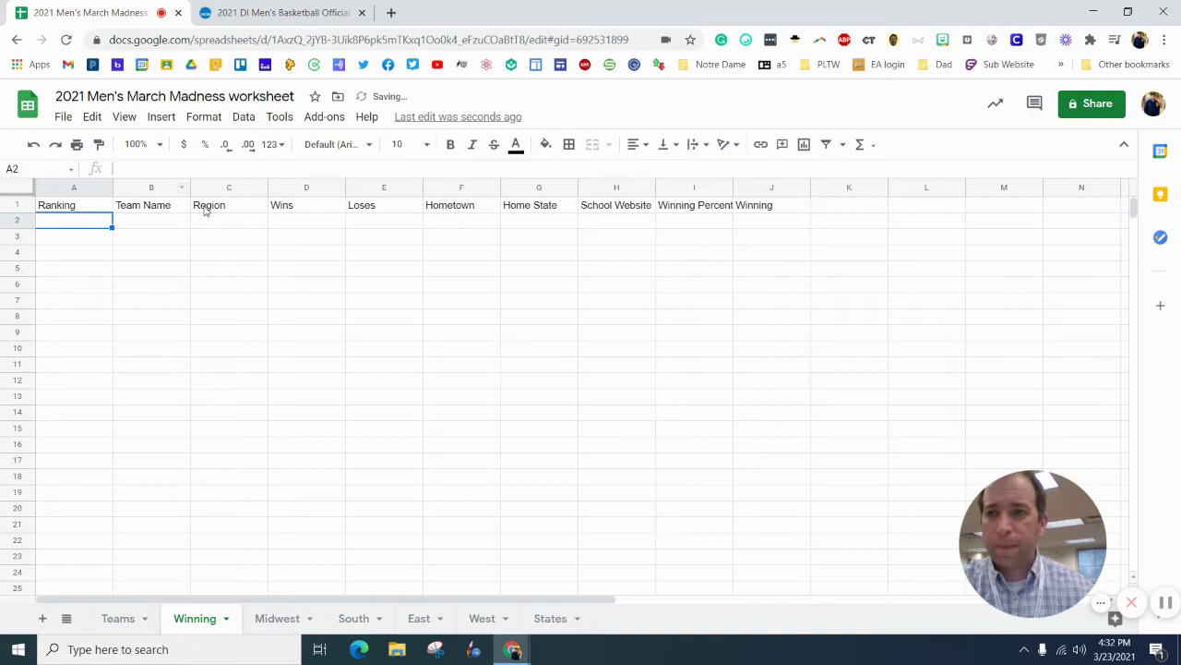
Make the heading row of the Winning sheet bold
left_click(27, 204)
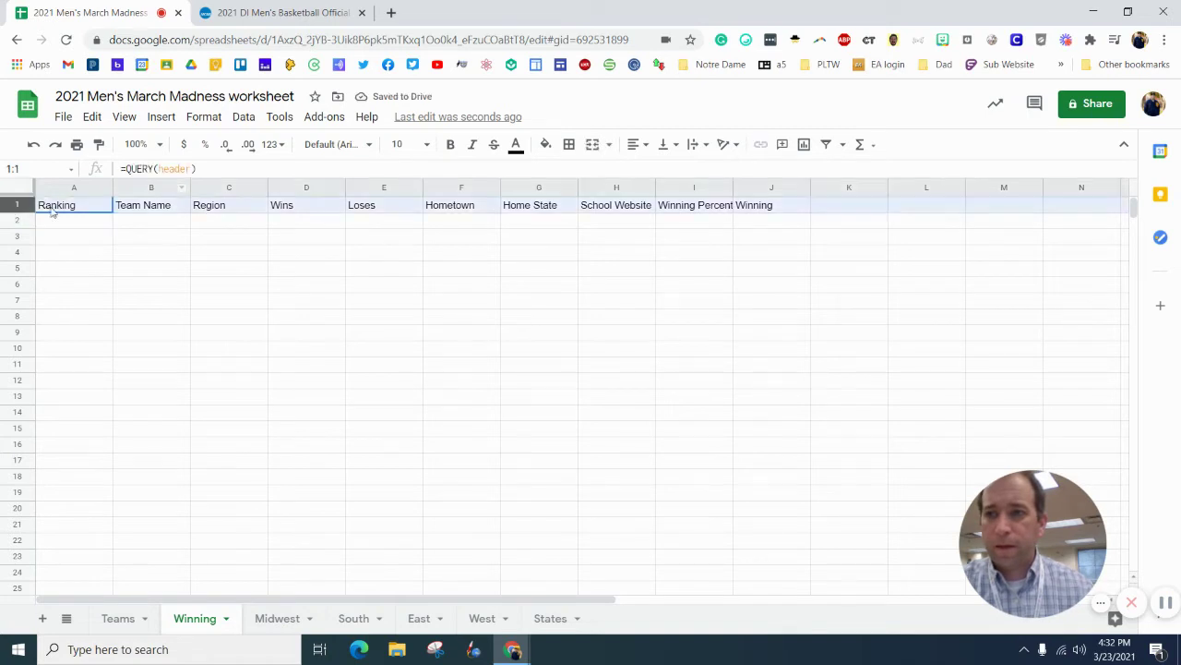
left_click(449, 144)
left_click(92, 228)
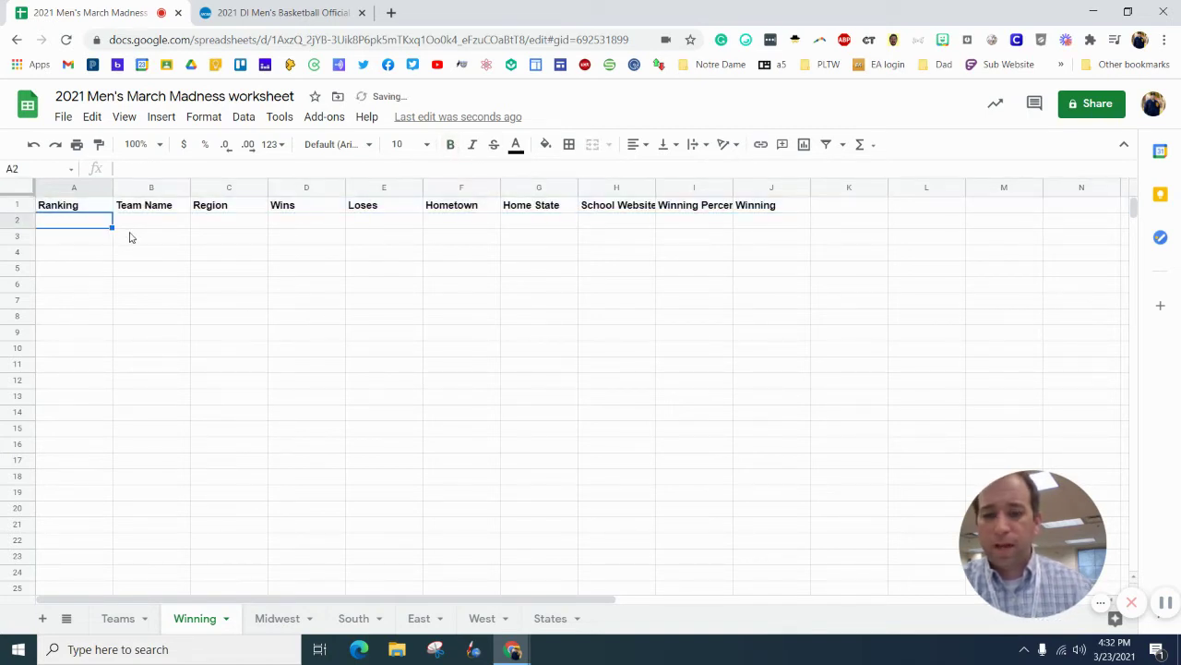
type("=fil")
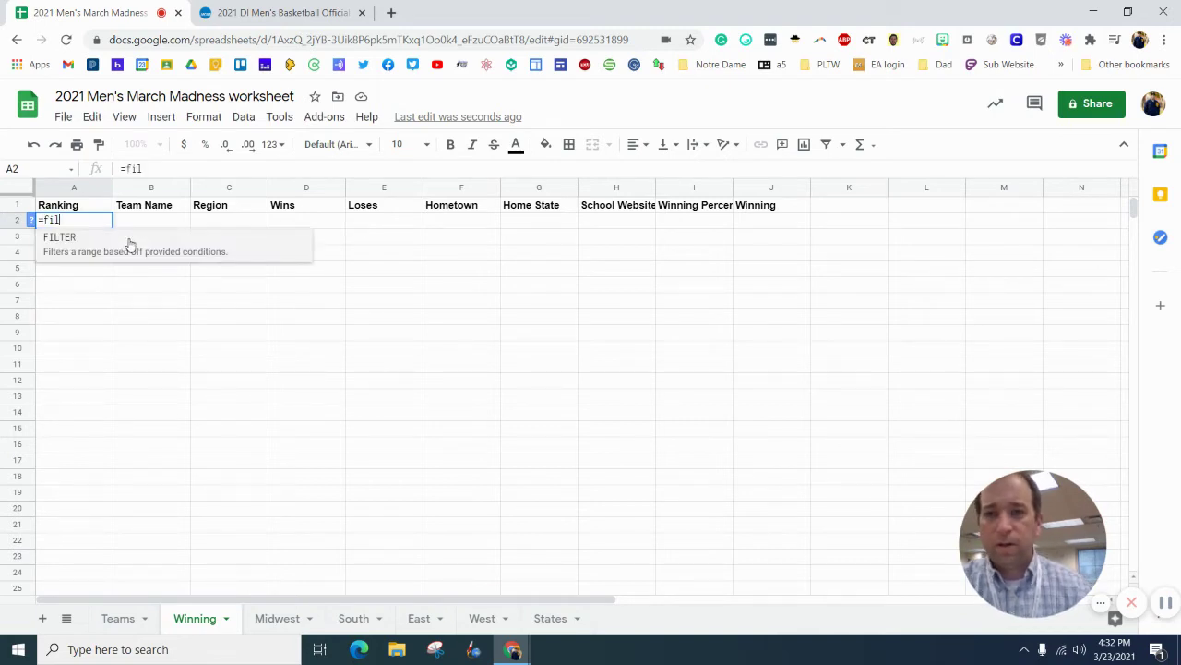
key("BackSpace")
key("BackSpace")
key("BackSpace")
key("BackSpace")
left_click(308, 254)
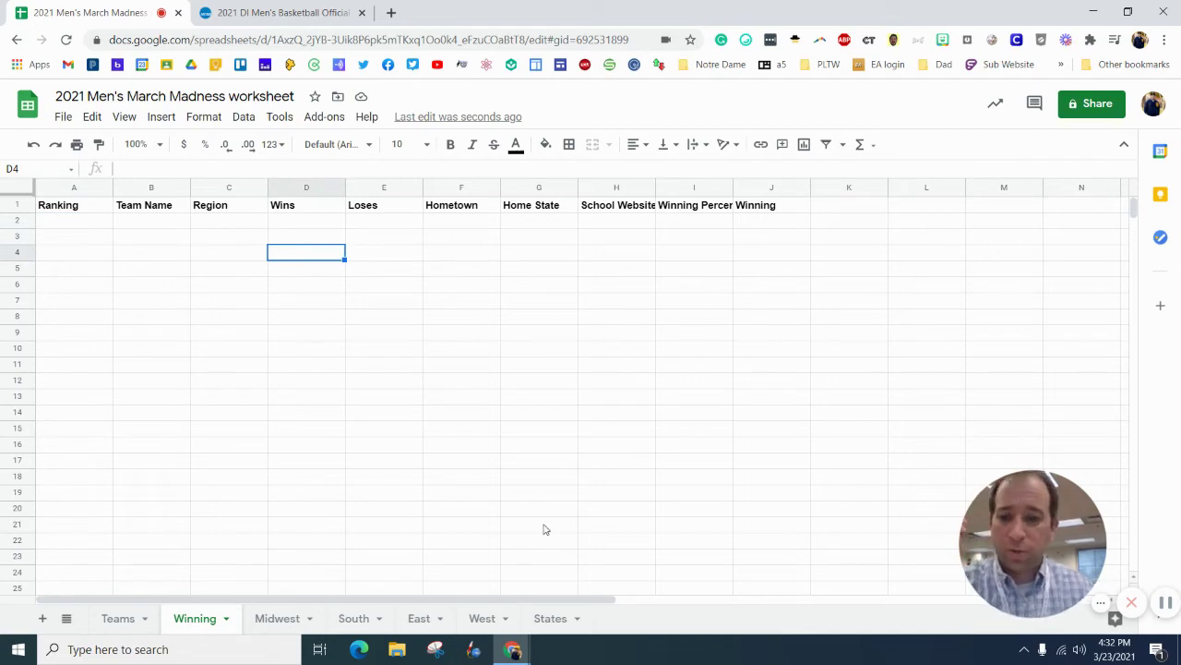
Define a named range called winning for column J of the Teams sheet
left_click(116, 618)
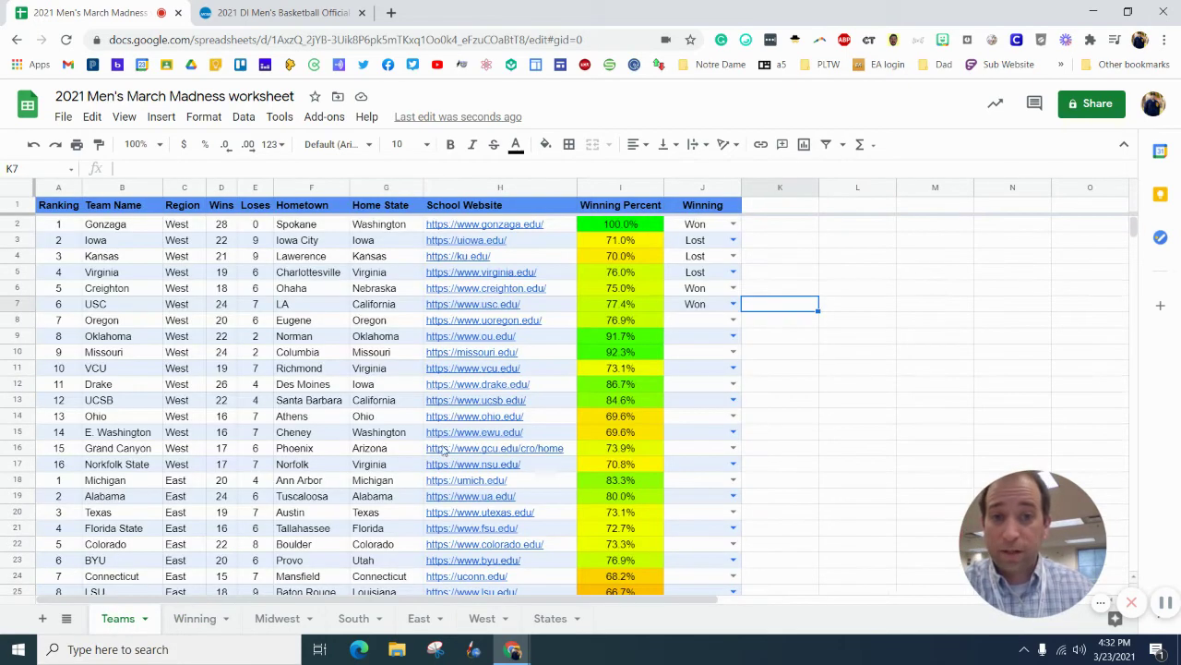
left_click(704, 190)
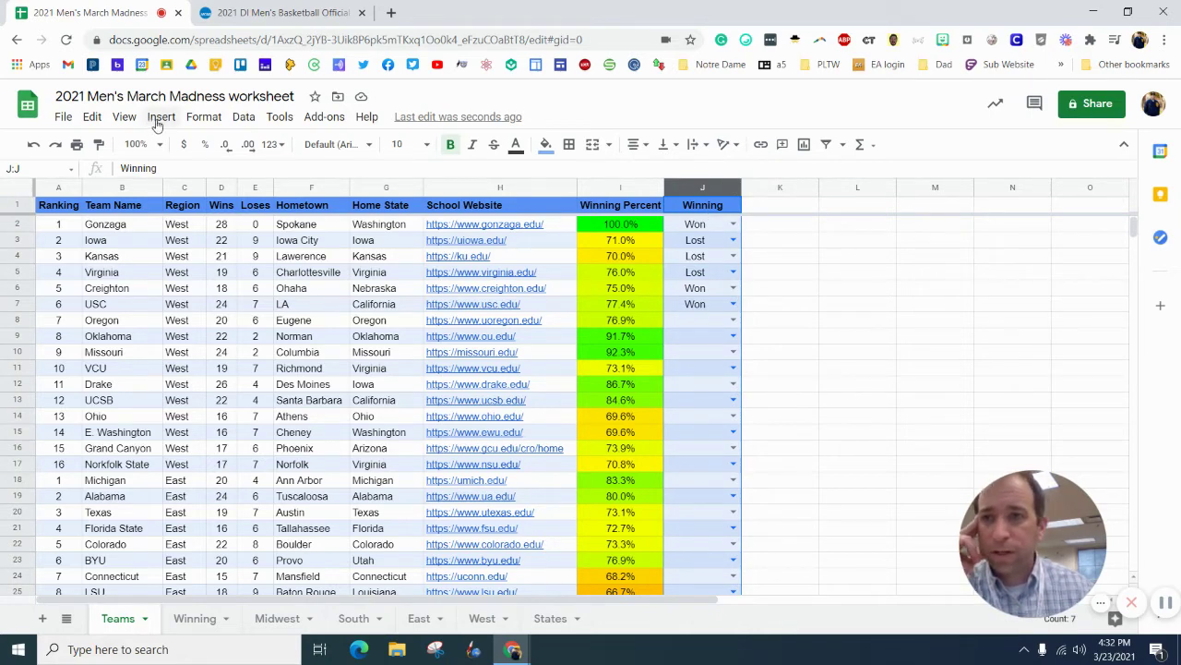
left_click(242, 119)
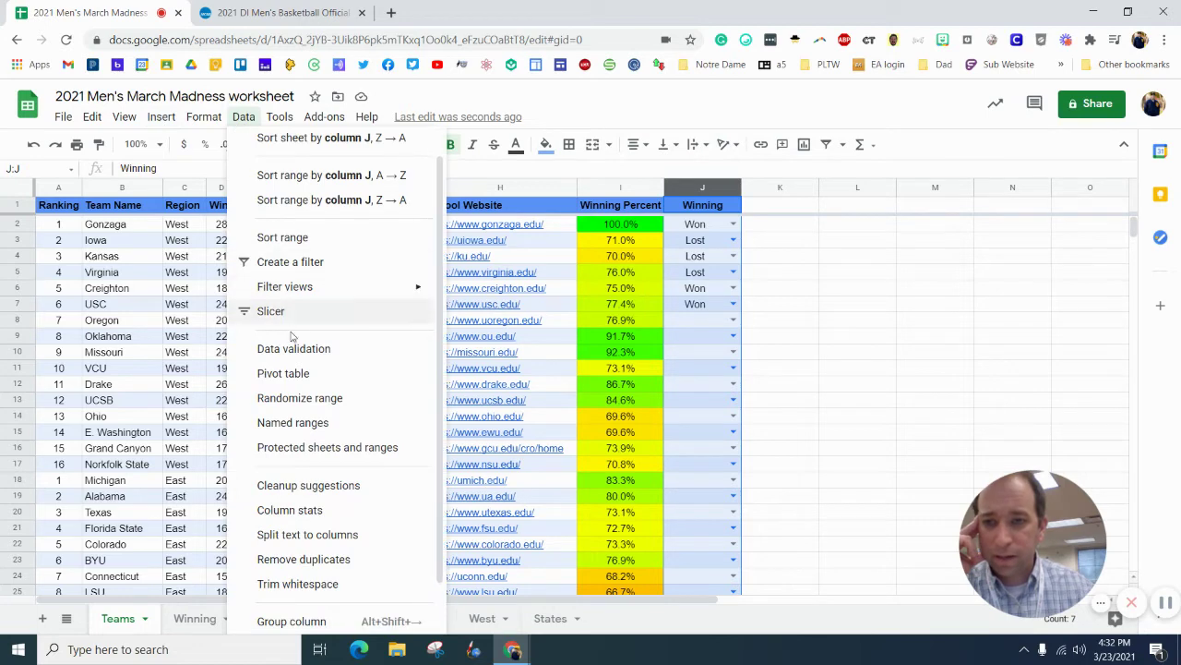
left_click(291, 425)
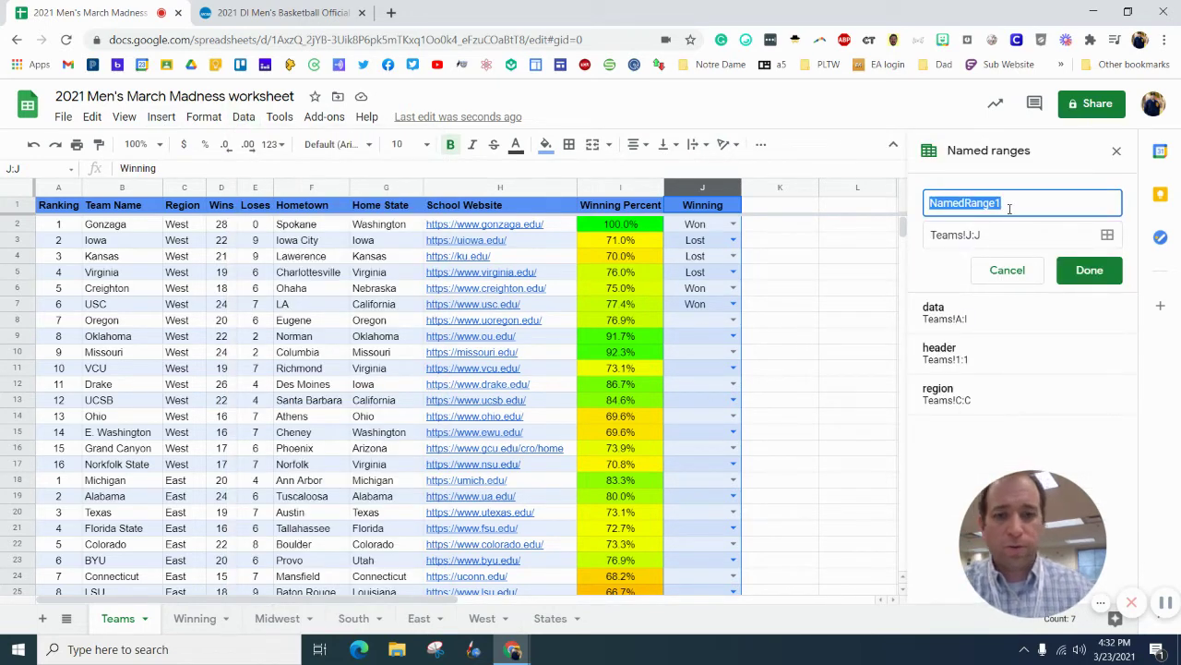
type("winning")
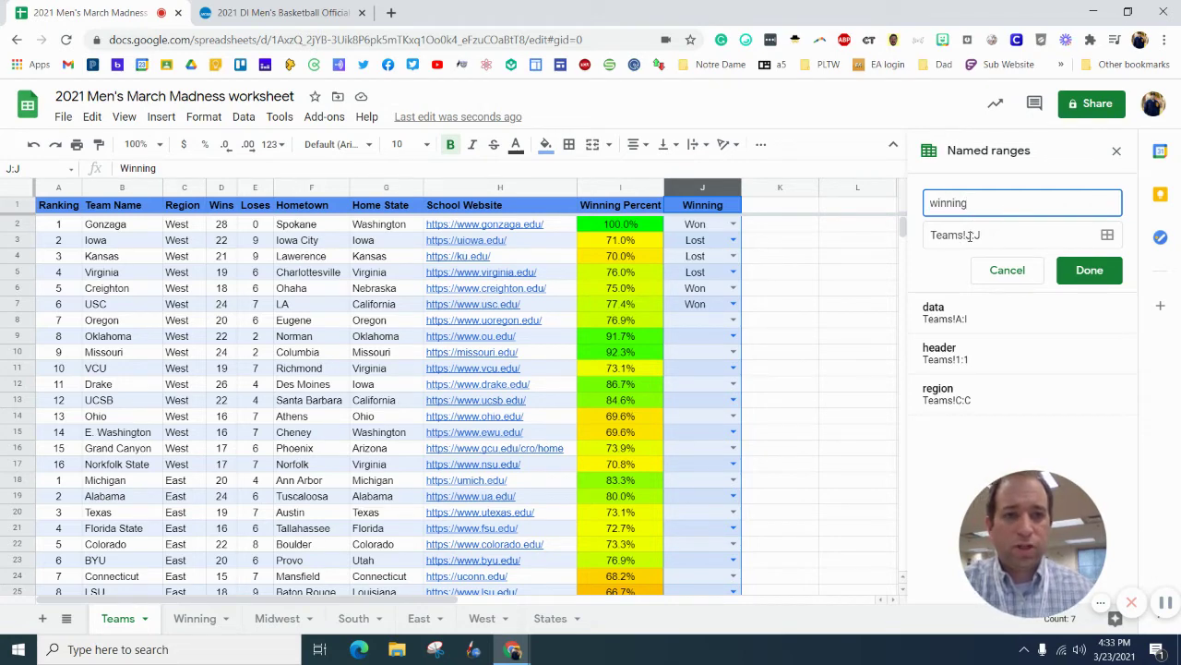
left_click(1110, 279)
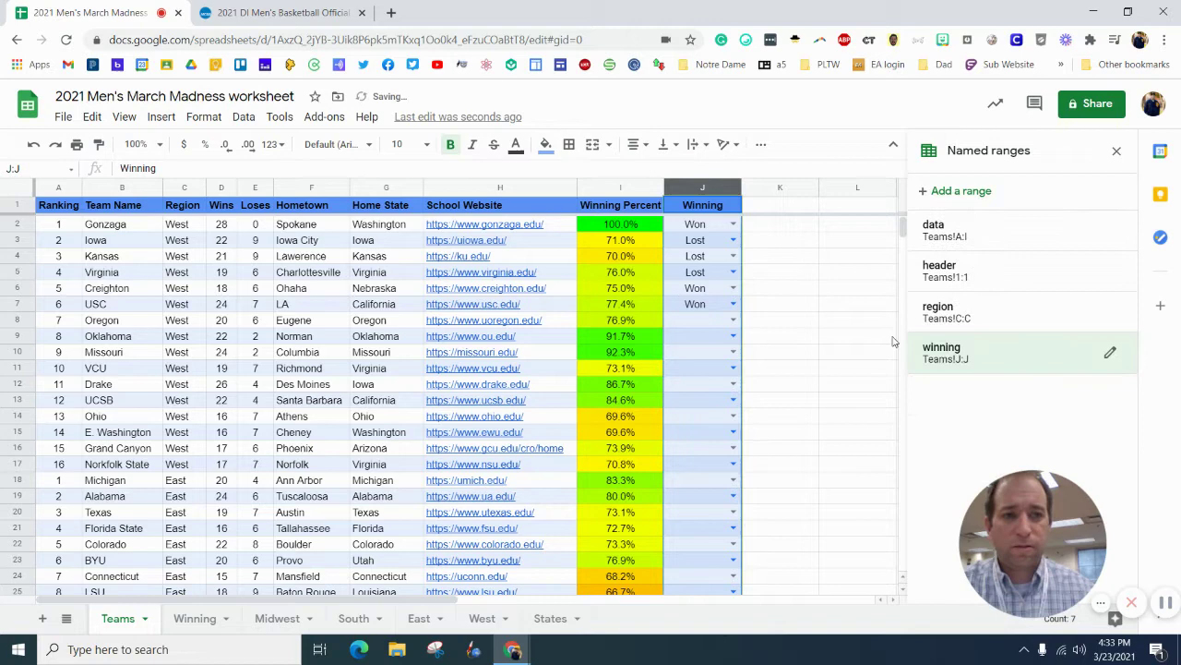
left_click(1117, 151)
Enter =FILTER(data, winning="Won") in cell A2 of the Winning sheet to list the teams marked Won
left_click(190, 619)
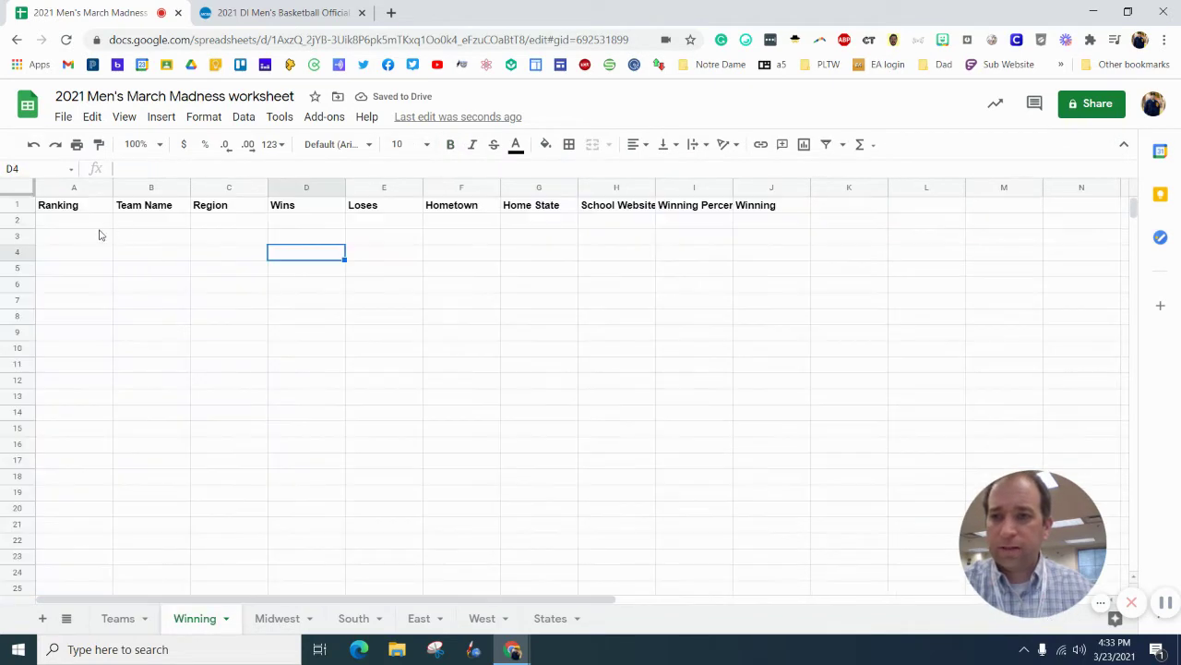
left_click(80, 225)
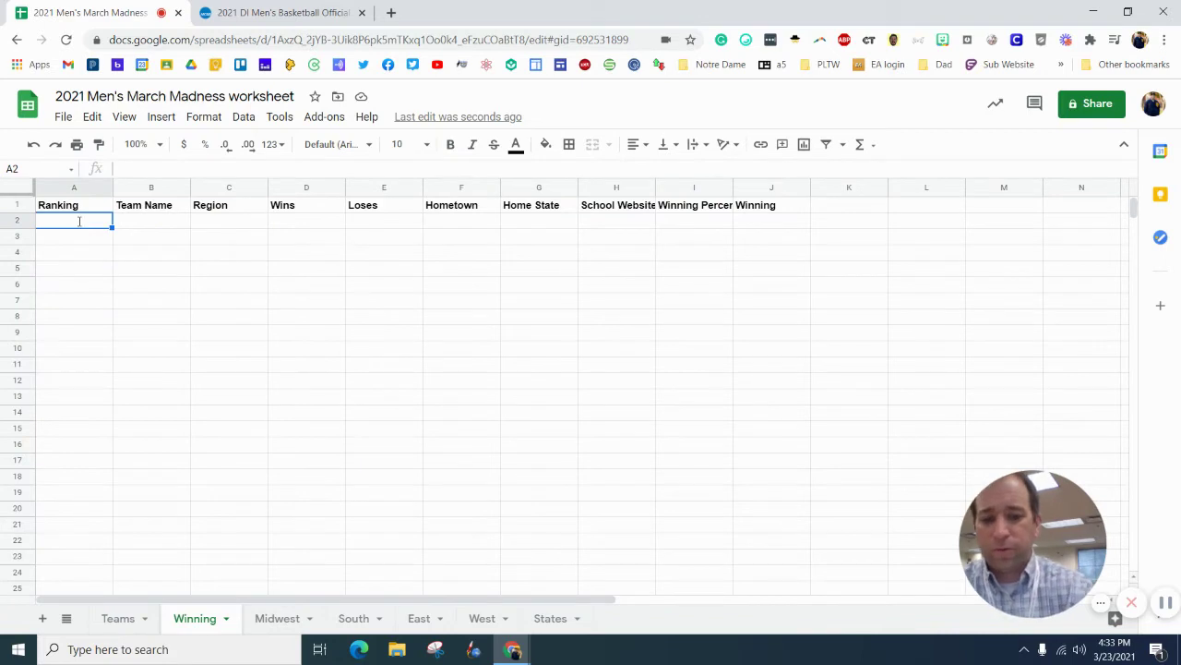
type("=FILTER(")
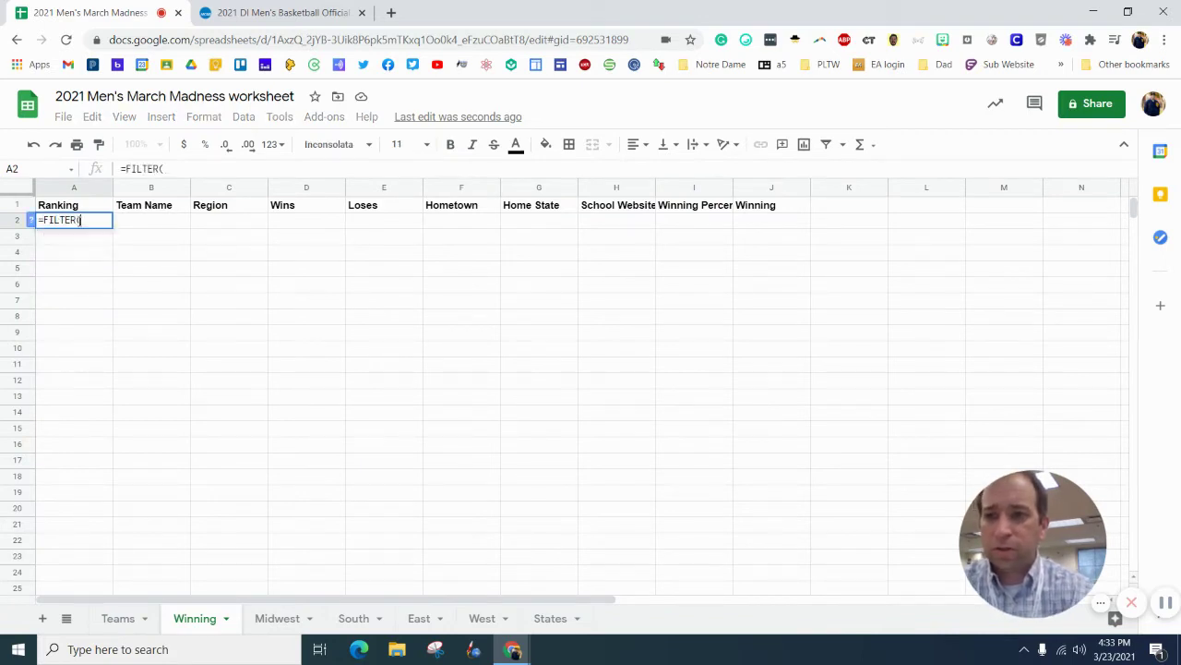
type("data")
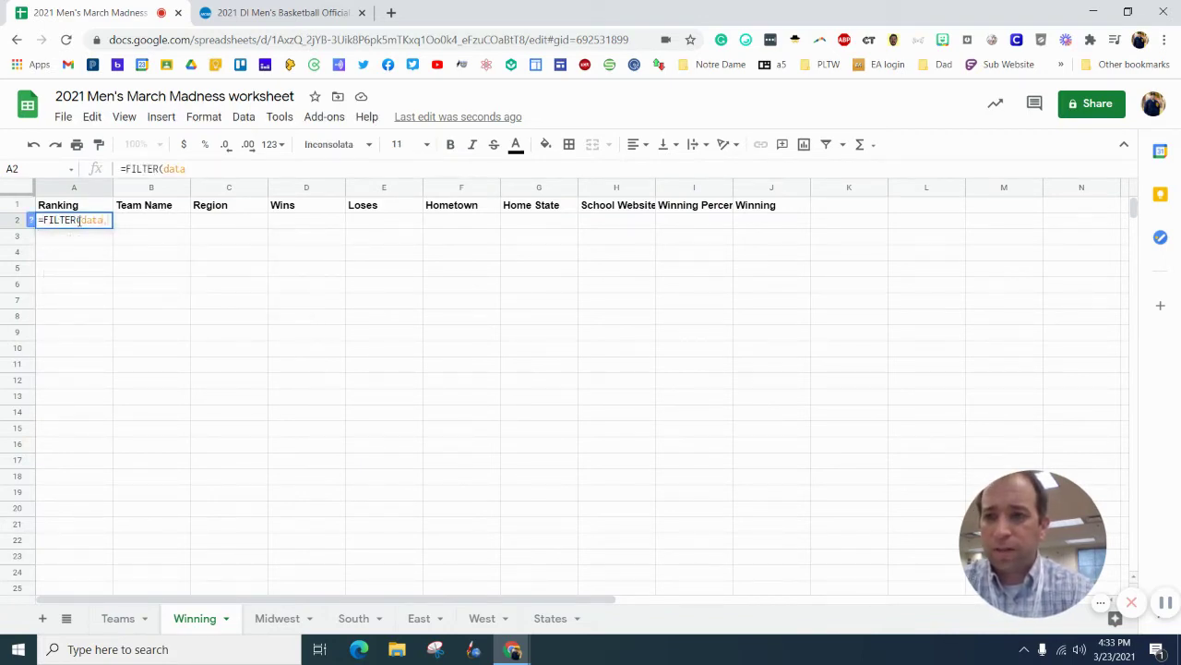
type(", ")
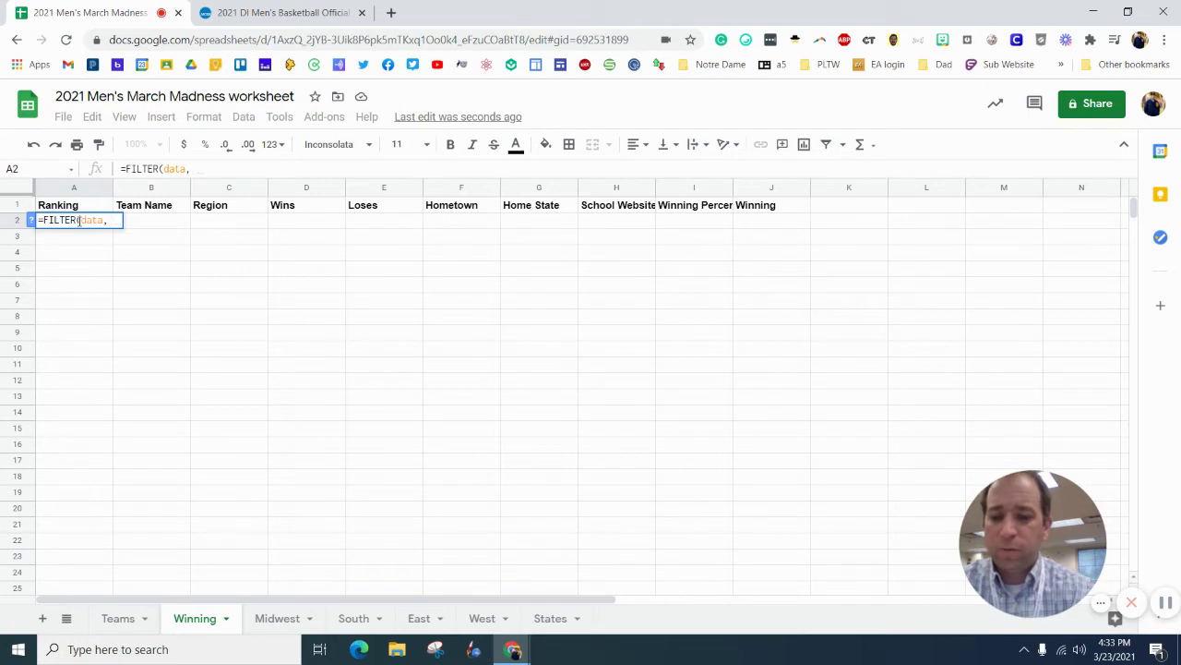
type("winn")
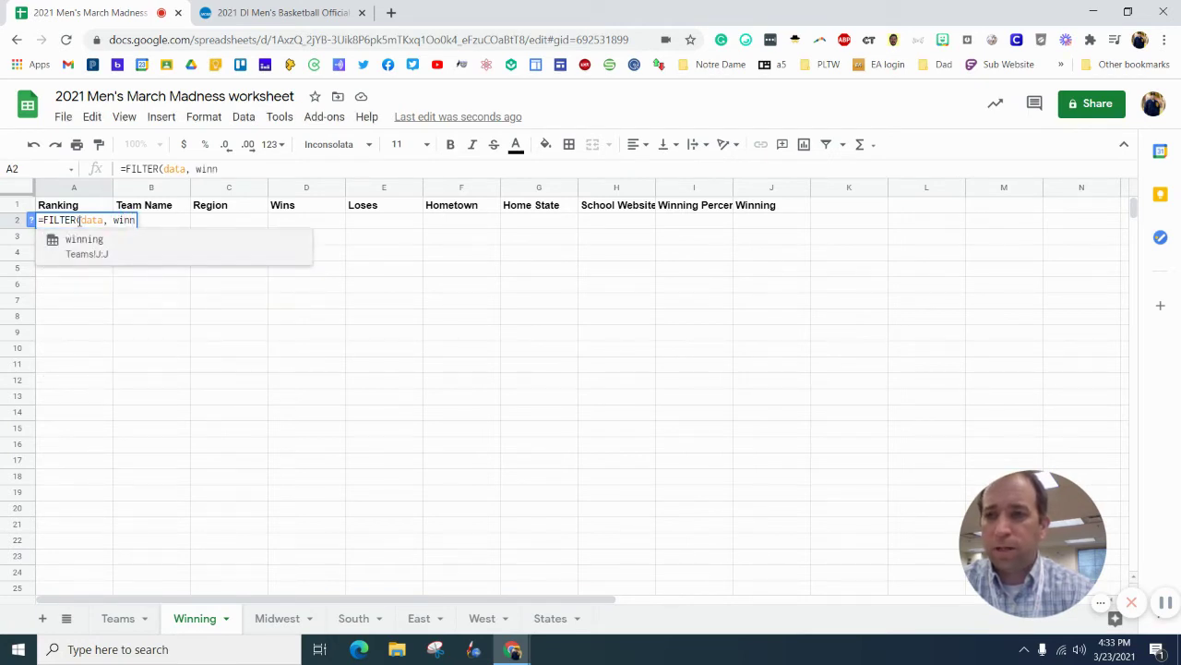
left_click(79, 246)
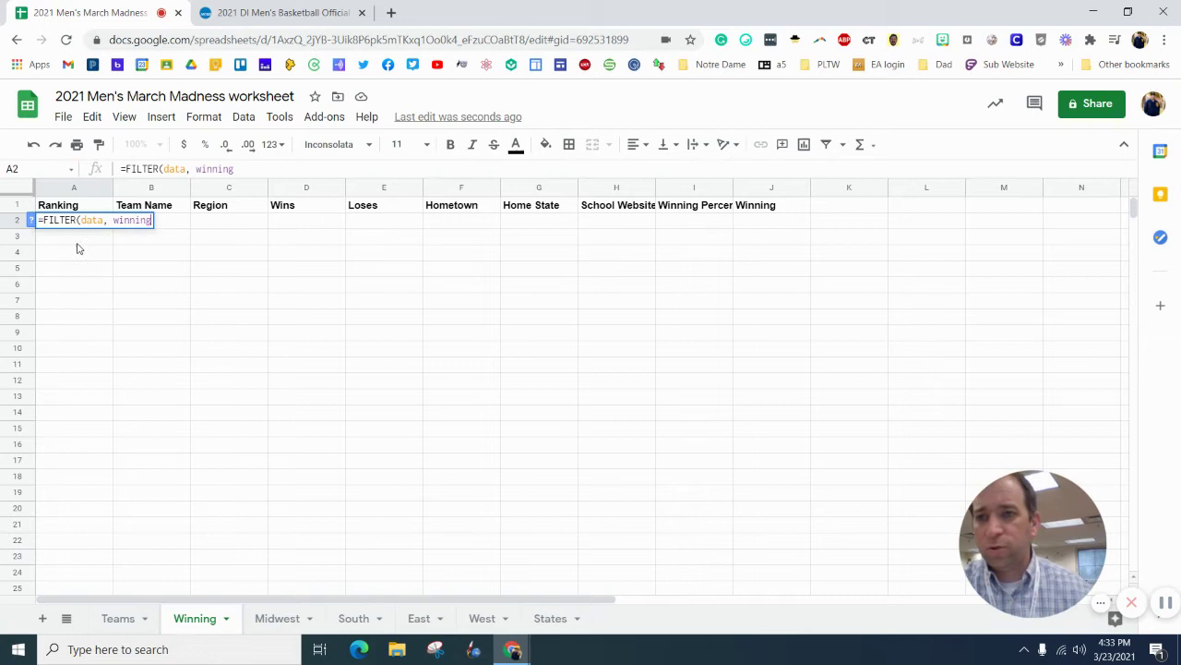
type("=")
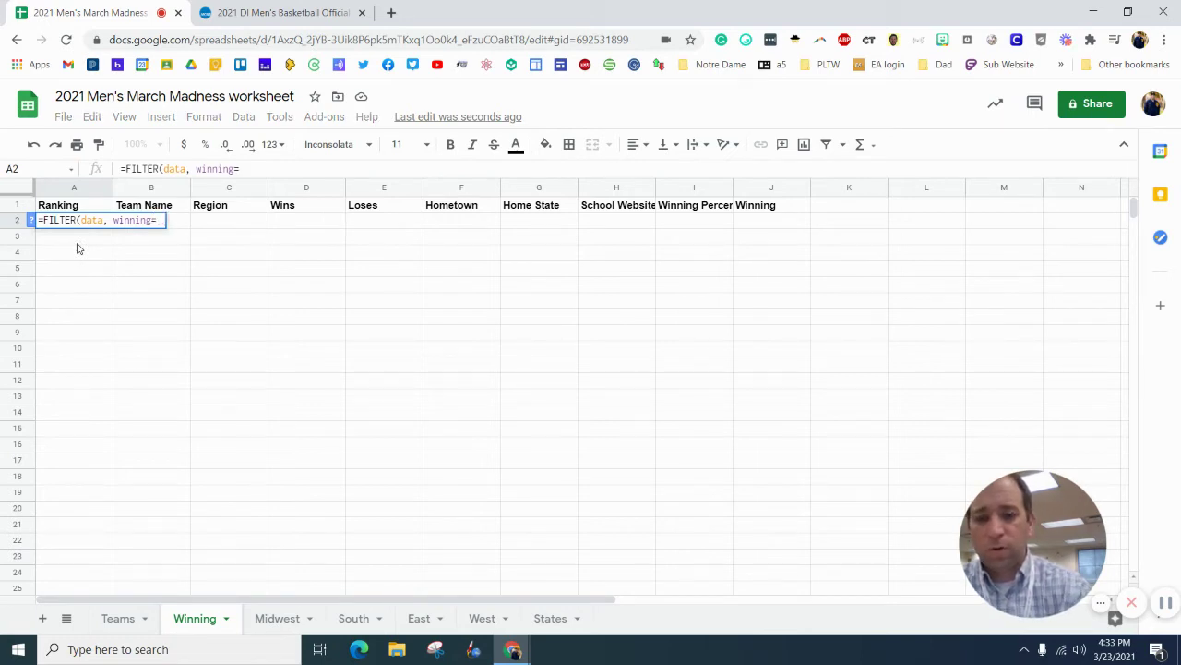
type("\"Won")
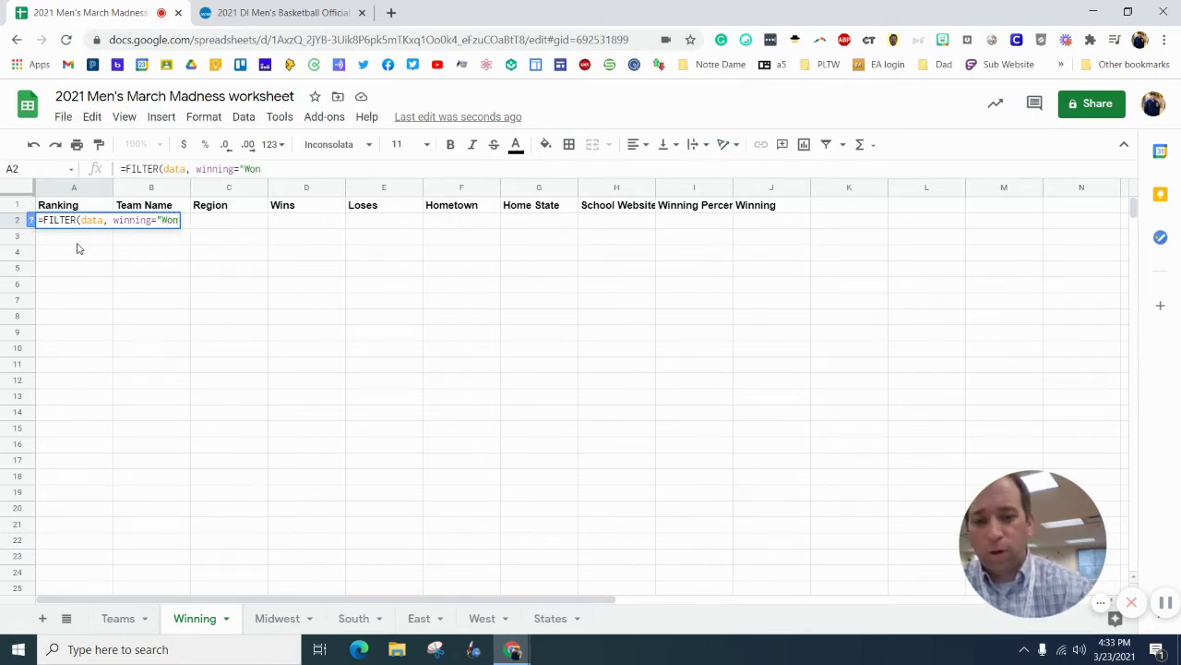
type("\")")
key("Return")
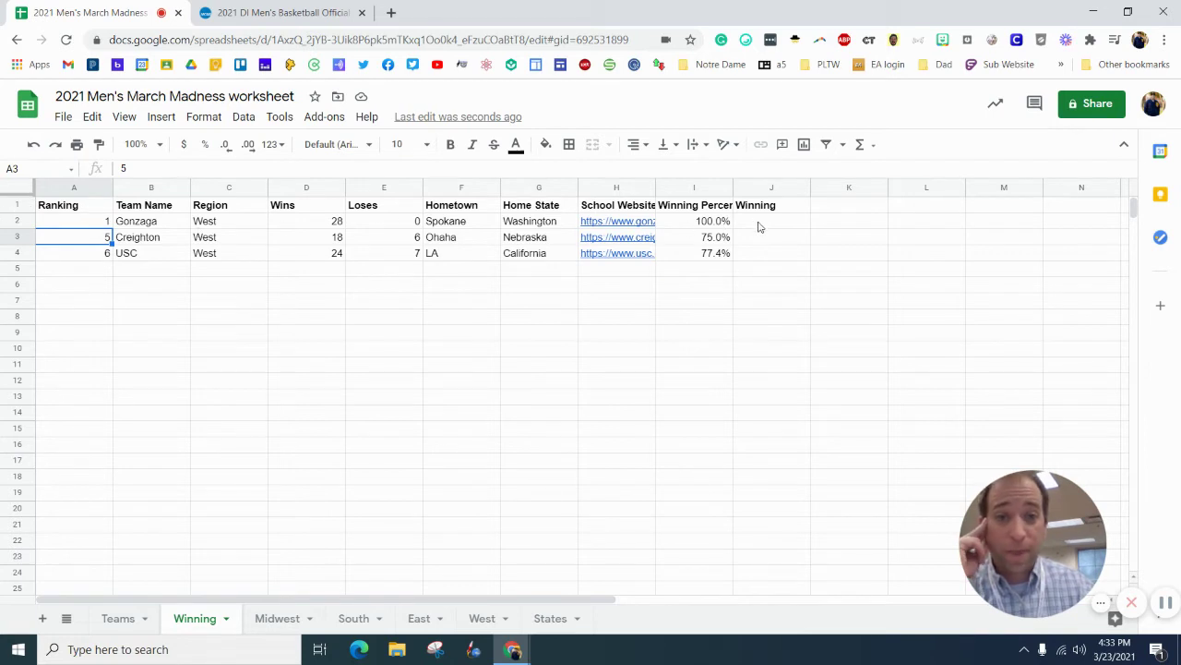
Extend the named range data to Teams!A:J so that it includes the Winning column
left_click(759, 225)
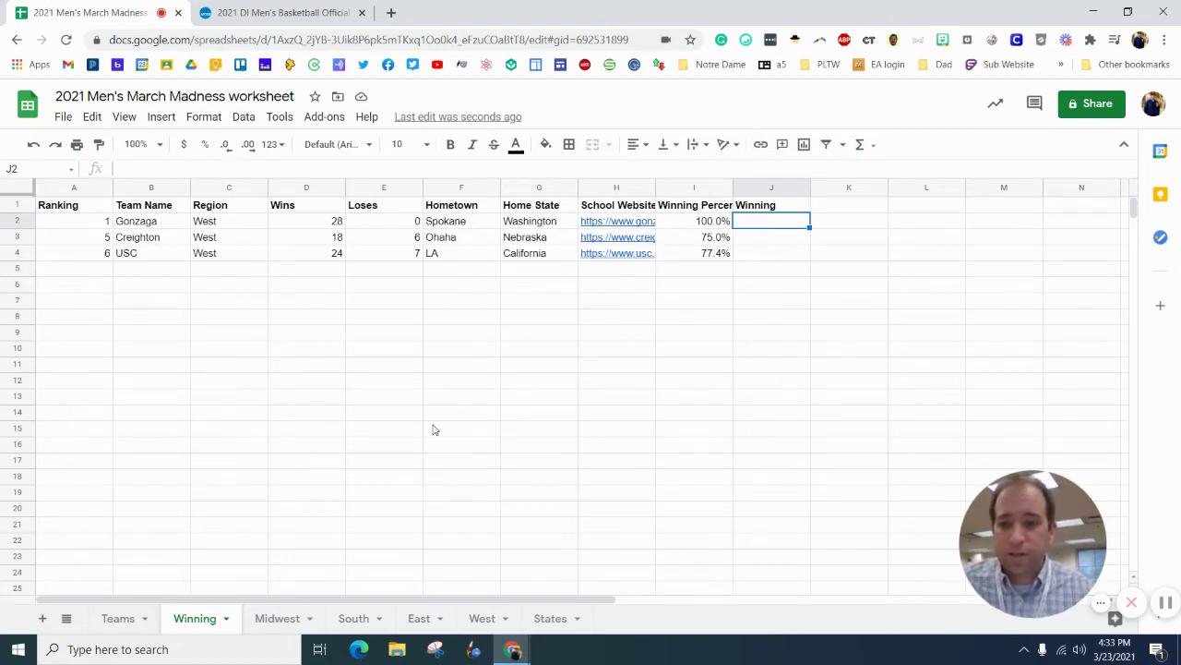
left_click(123, 620)
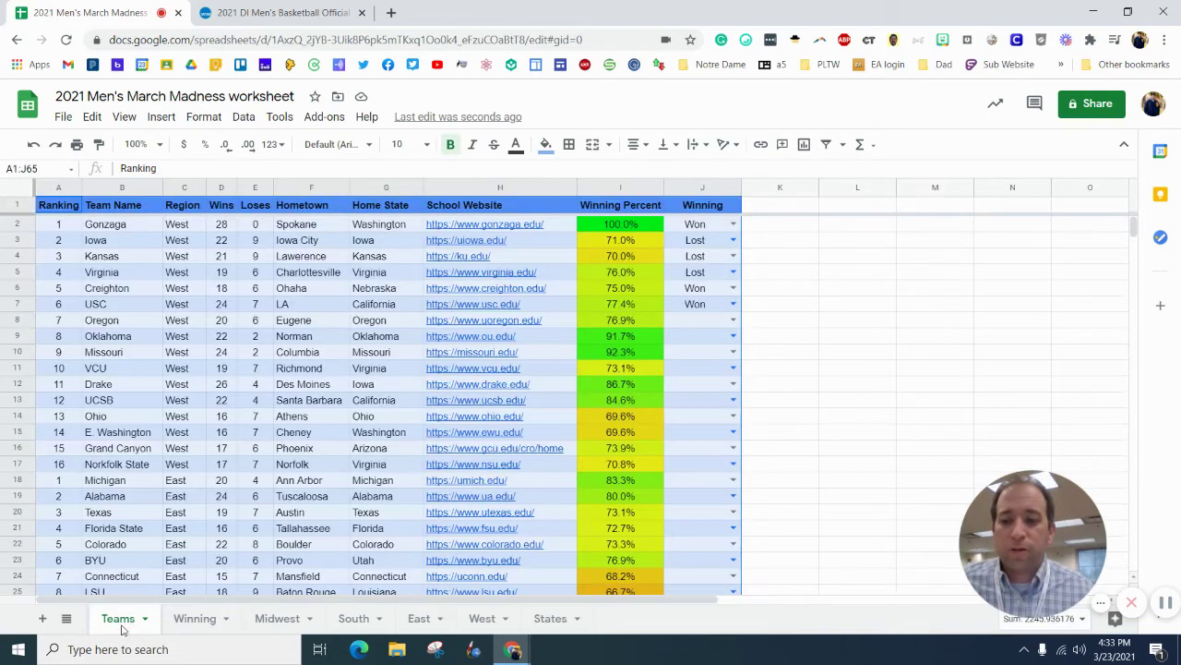
left_click(860, 310)
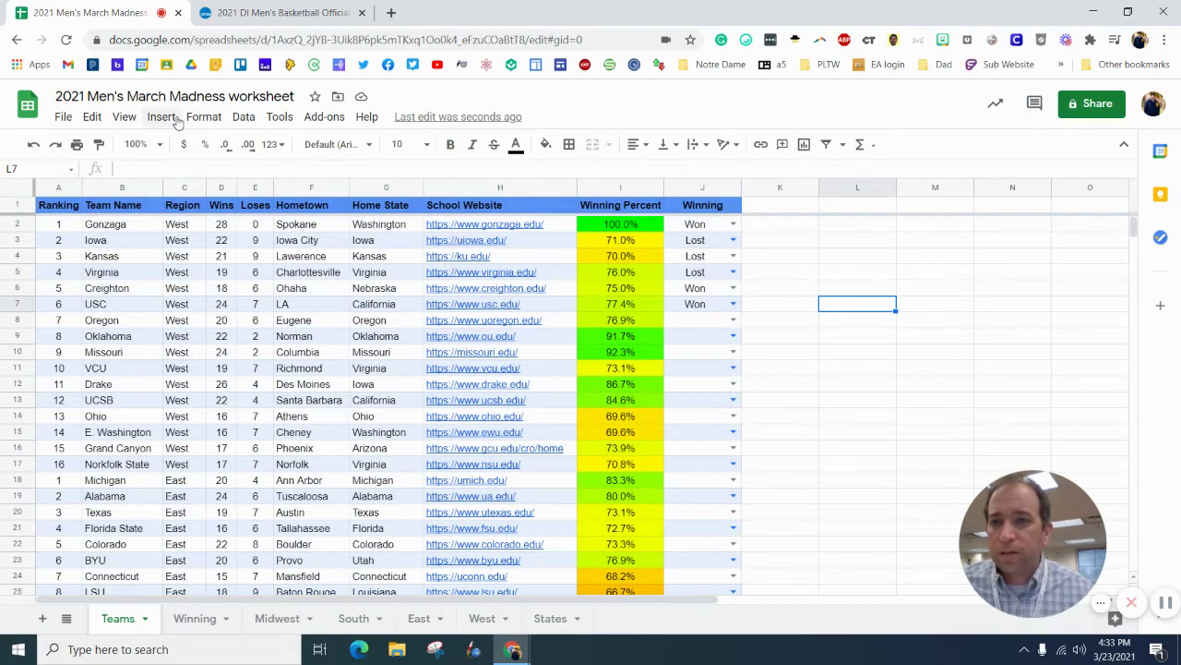
left_click(244, 117)
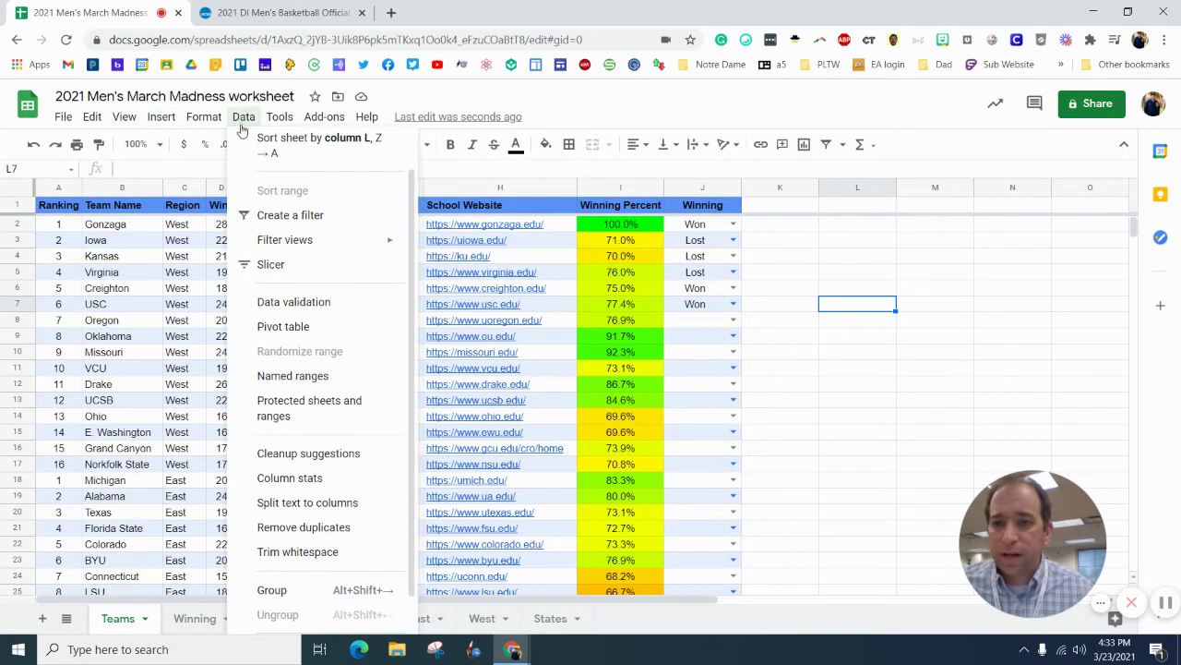
left_click(286, 361)
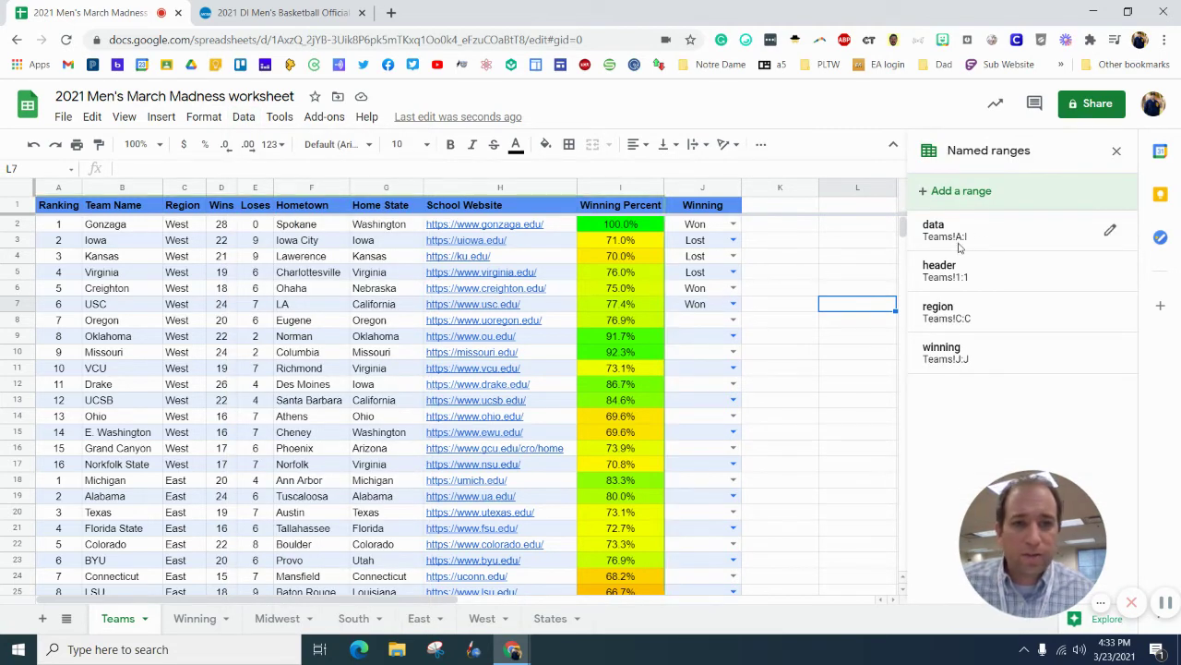
left_click(1110, 230)
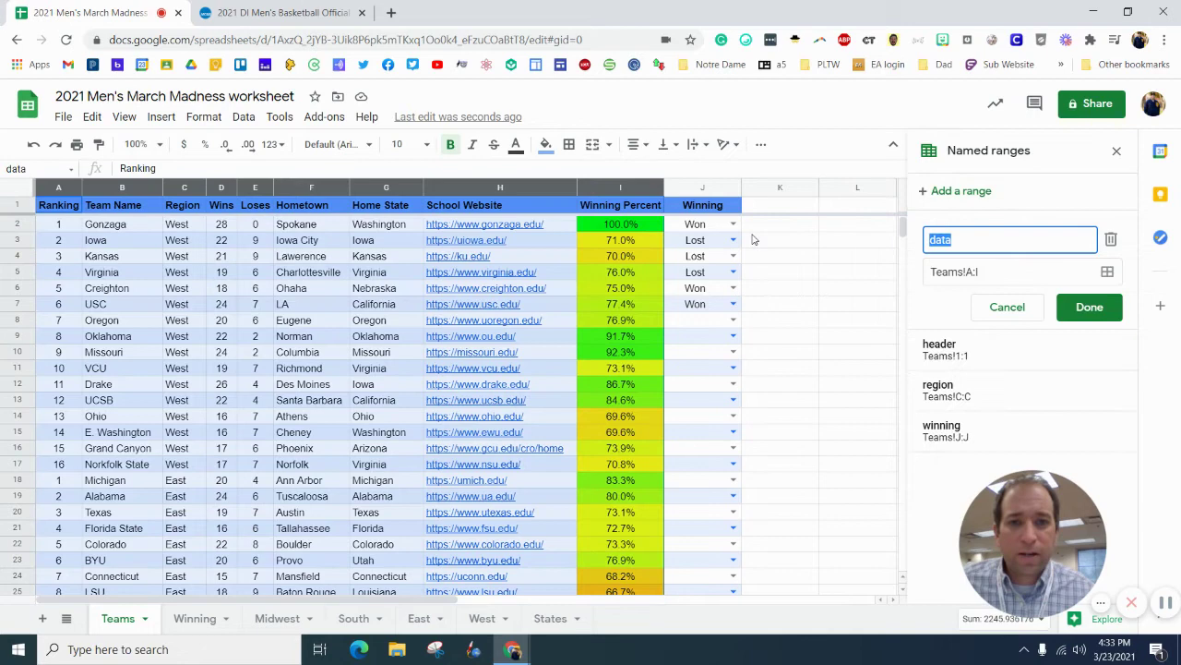
left_click(993, 272)
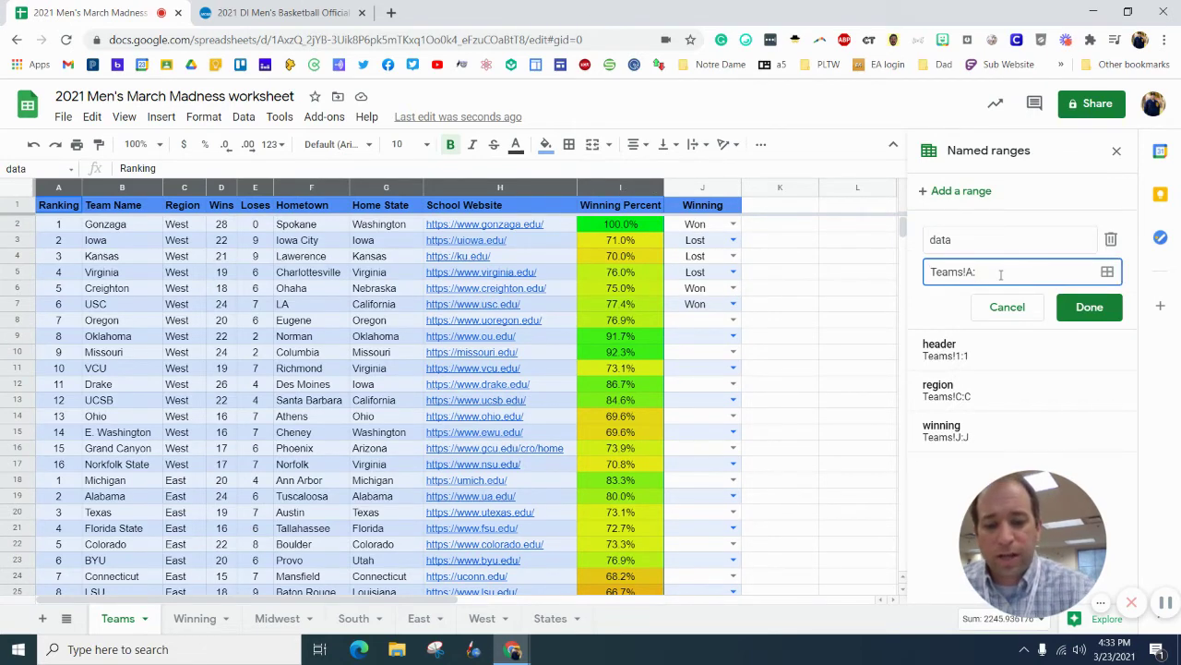
type("J")
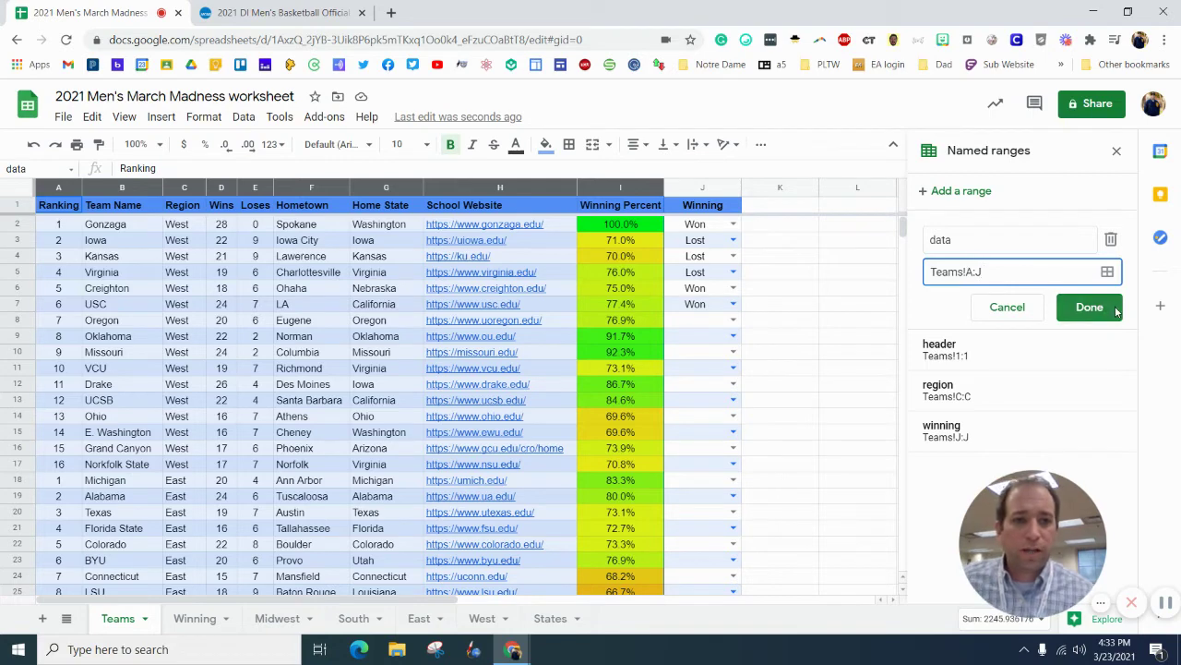
left_click(1092, 308)
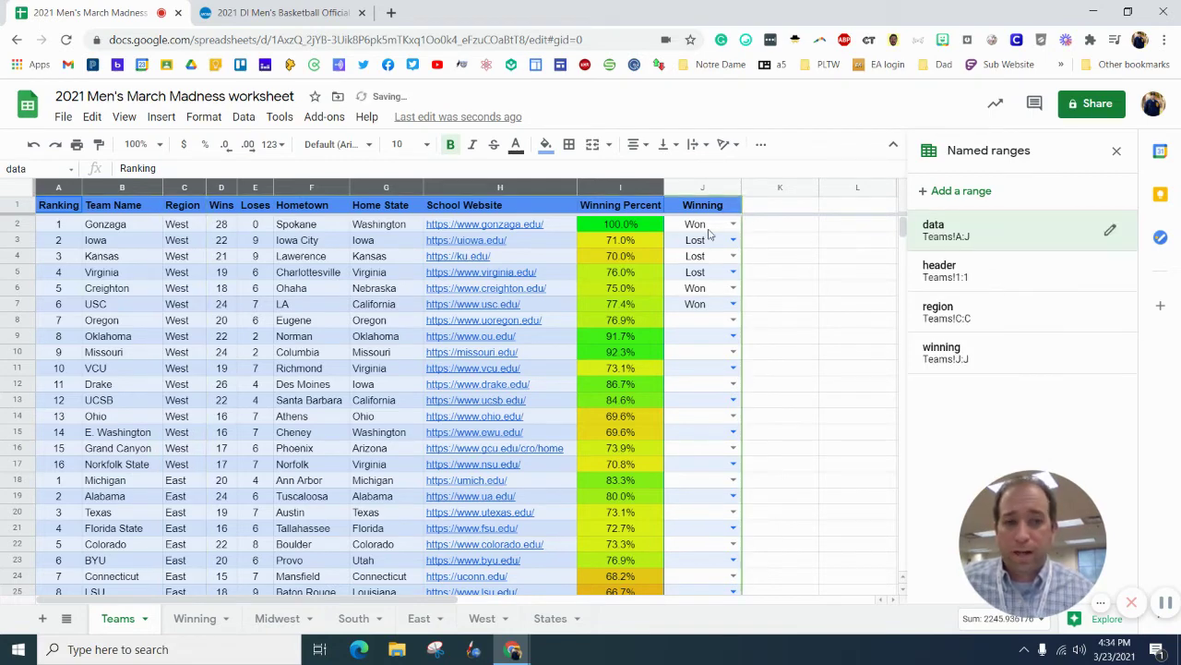
left_click(1116, 151)
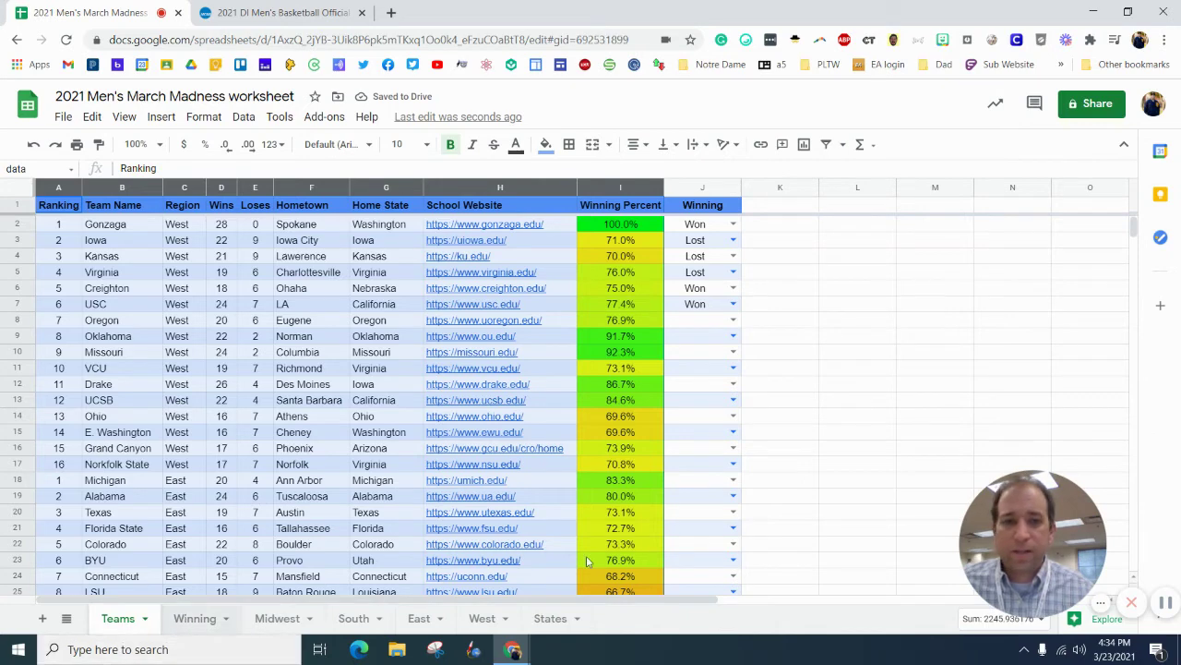
Apply a color scale to column I of the Winning sheet, with red for the minimum value and green for the maximum
left_click(189, 618)
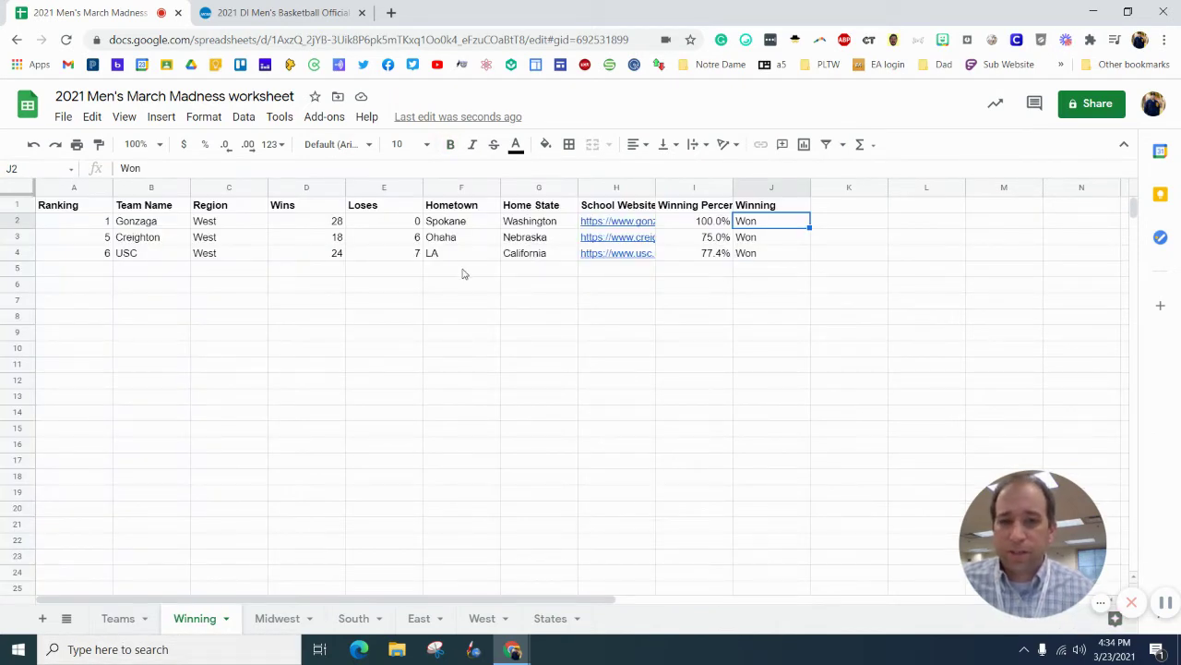
left_click(690, 188)
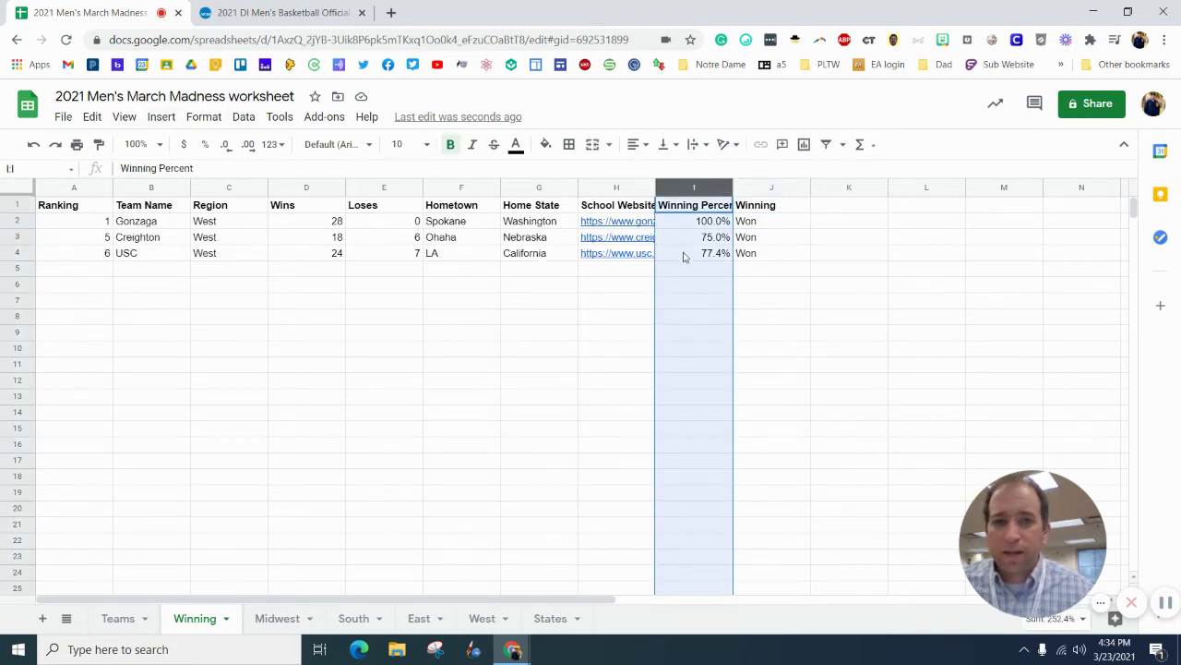
left_click(204, 117)
left_click(238, 480)
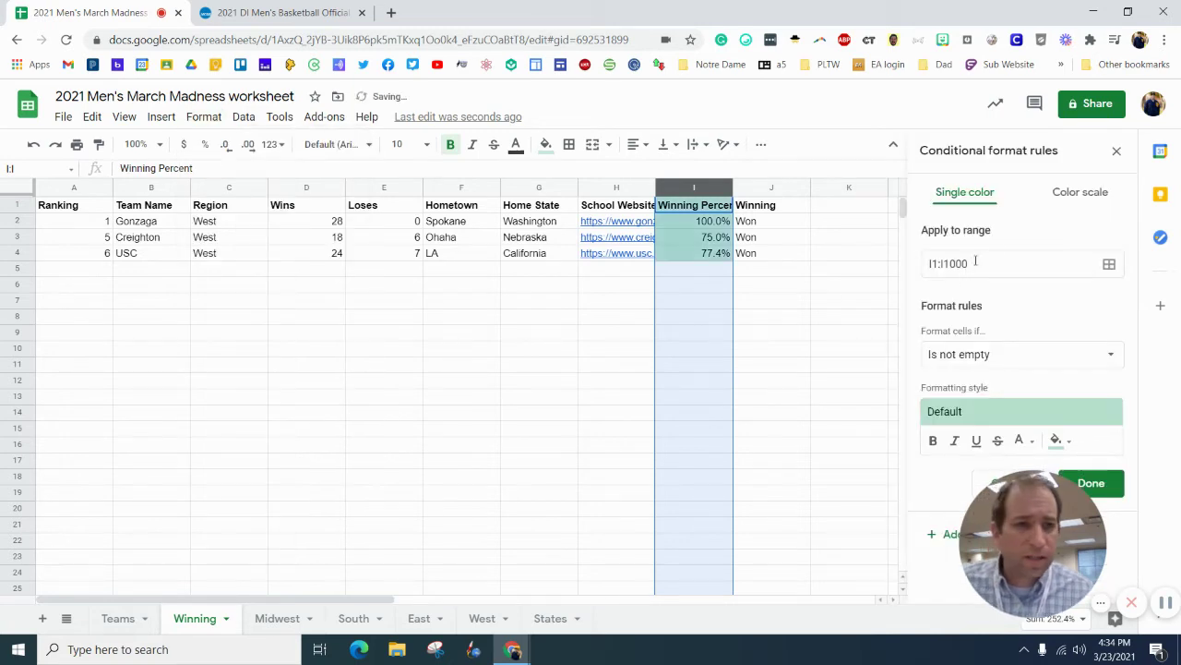
left_click(1066, 197)
left_click_drag(1008, 528, 794, 529)
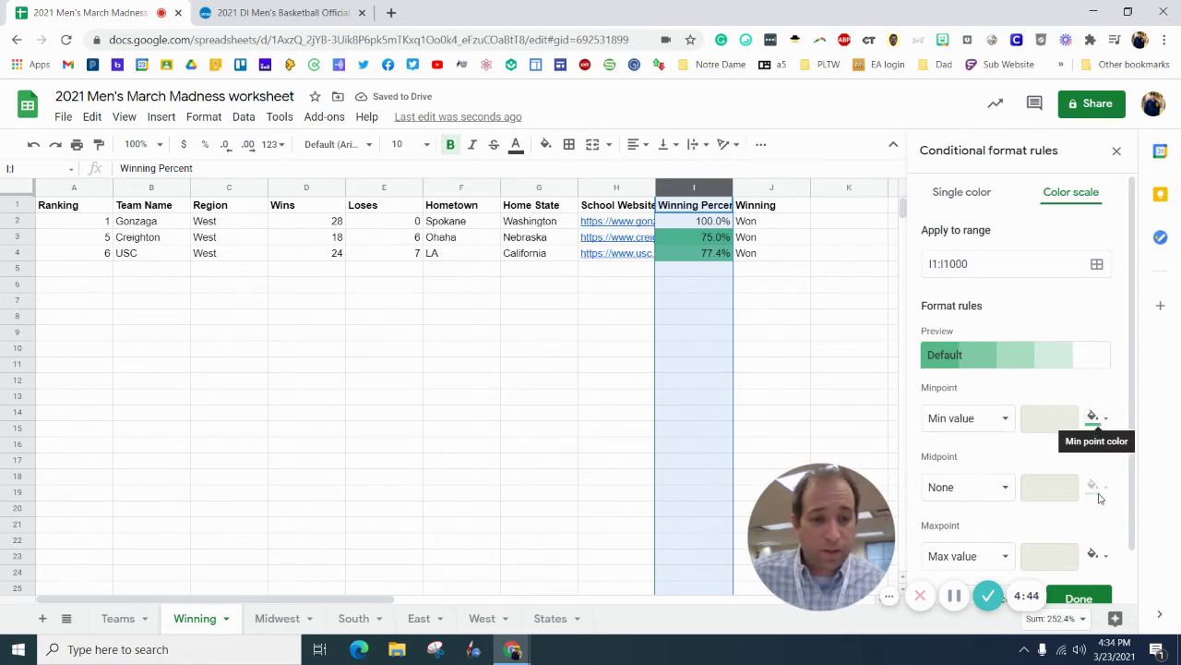
left_click(1093, 555)
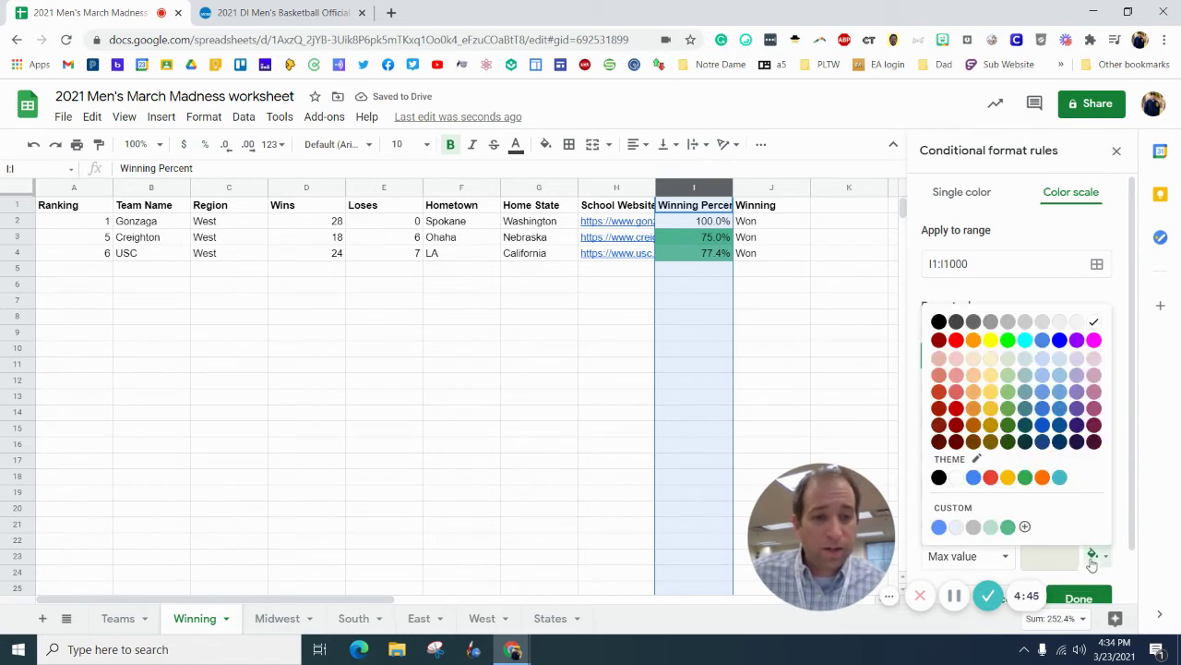
left_click(1007, 340)
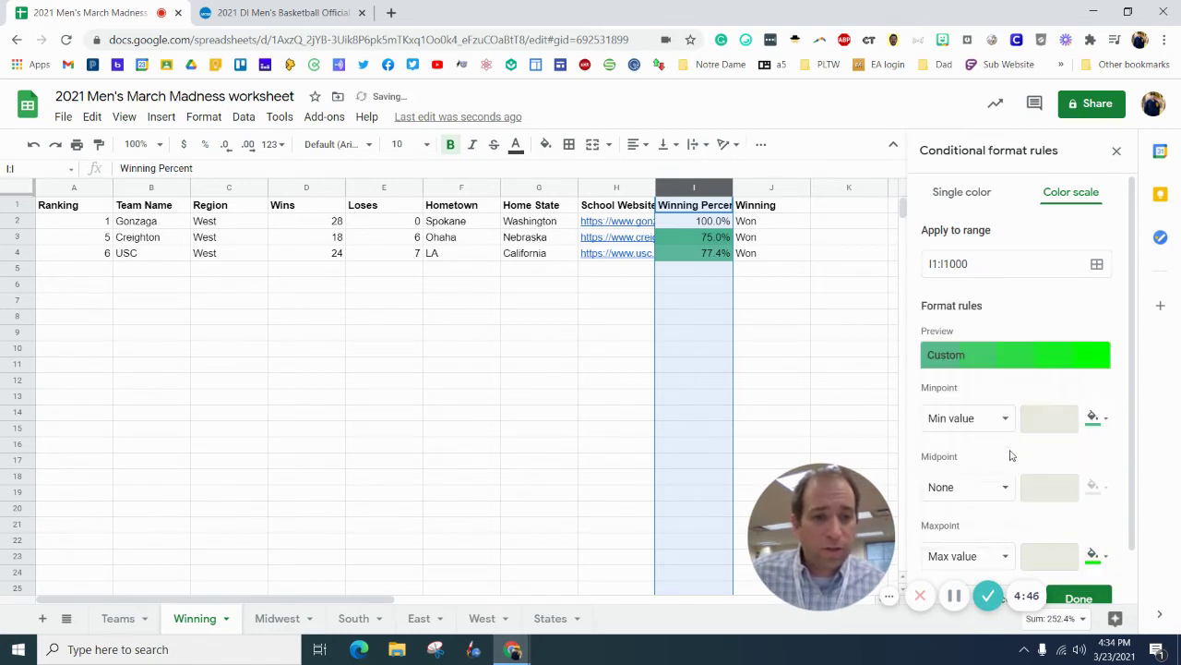
left_click(1092, 417)
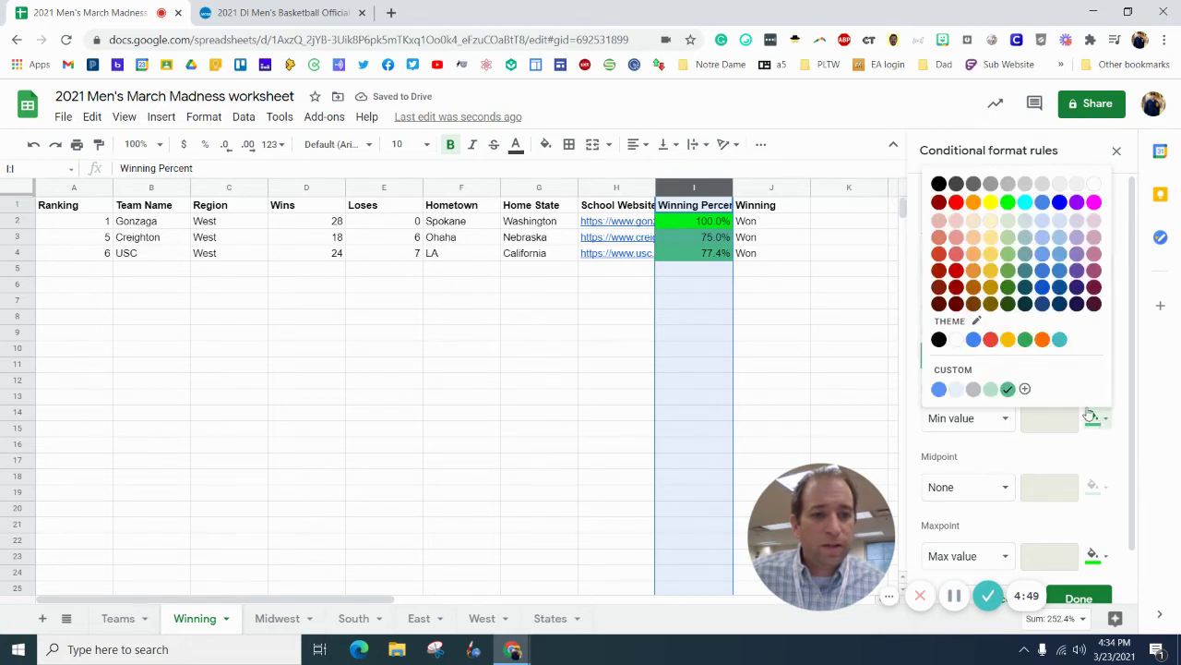
left_click(956, 202)
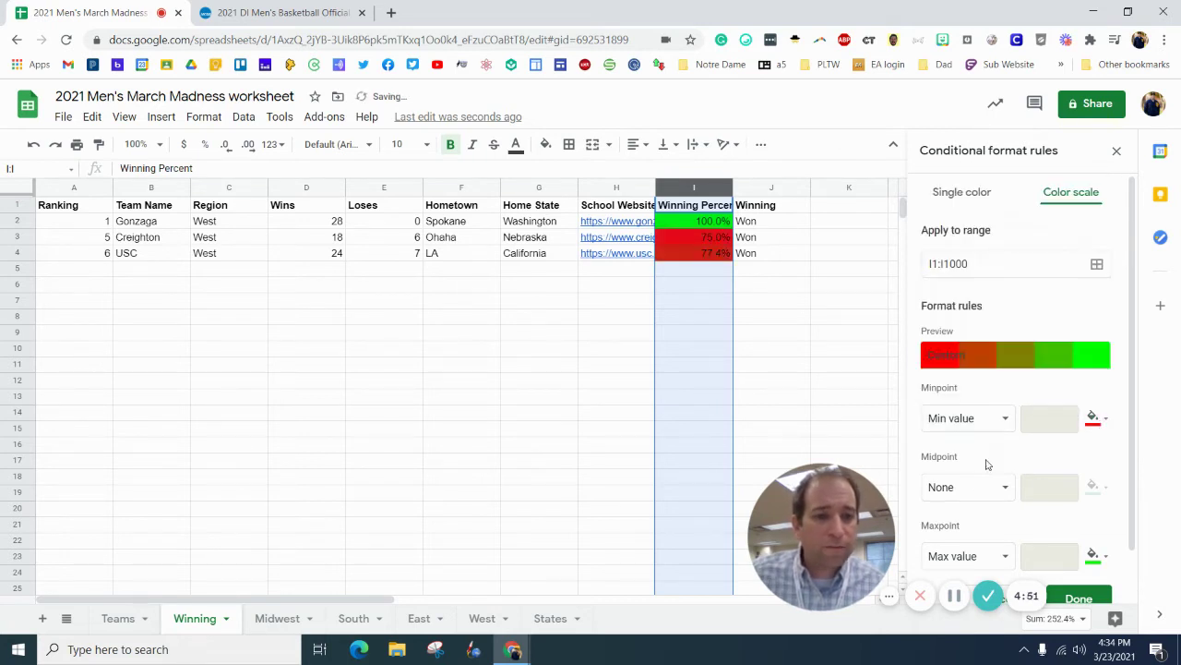
Set the color scale's midpoint to the 50 percentile in yellow and finish the conditional format rule
left_click(971, 488)
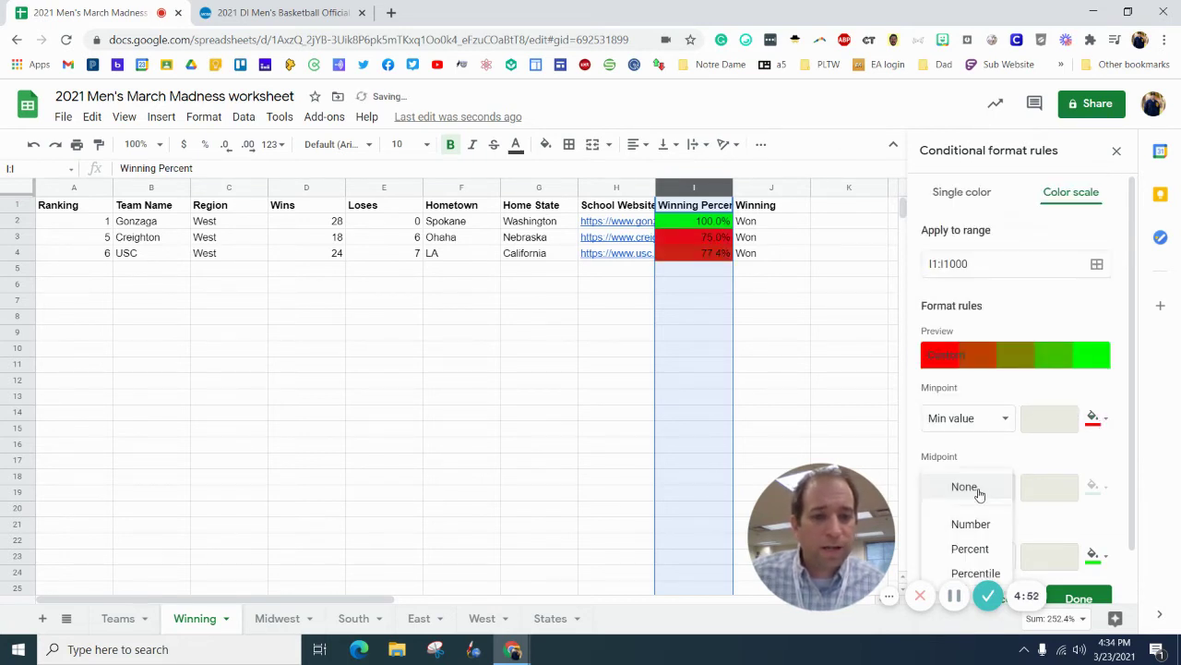
left_click(976, 573)
left_click(1094, 487)
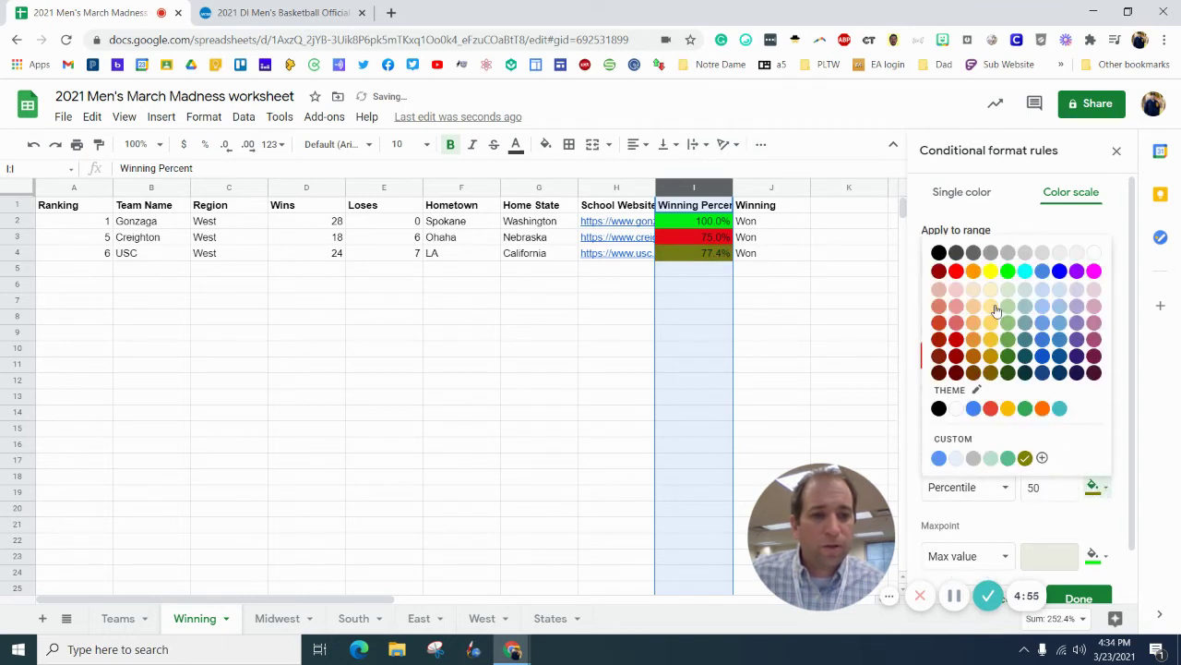
left_click(991, 270)
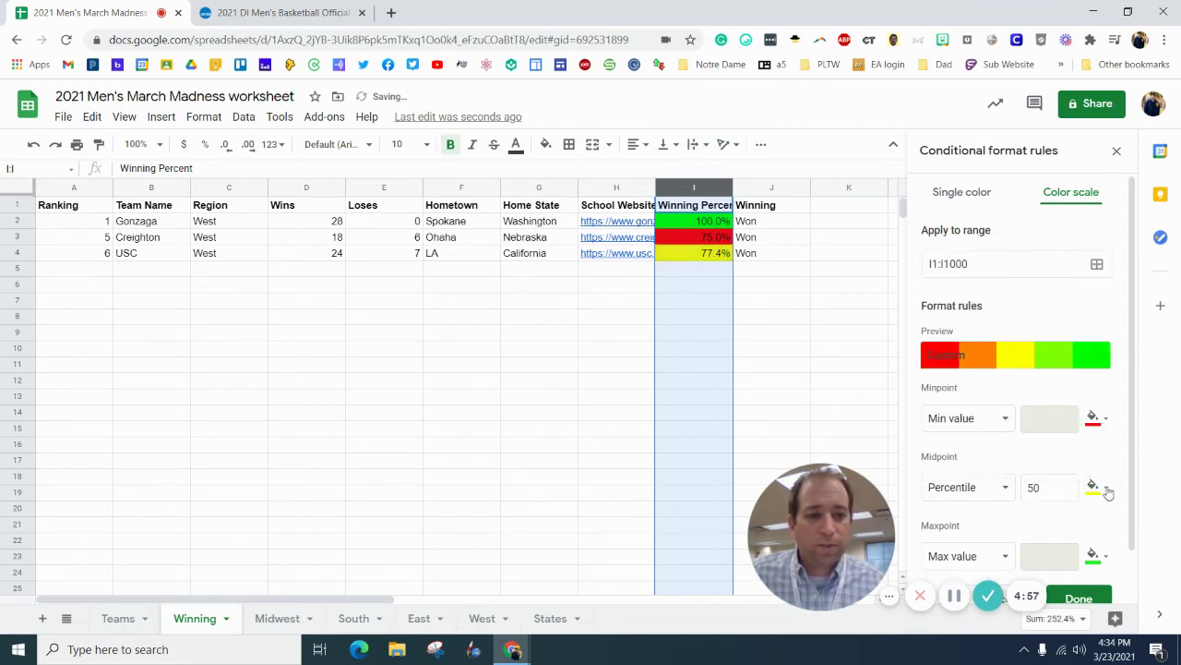
left_click(1078, 596)
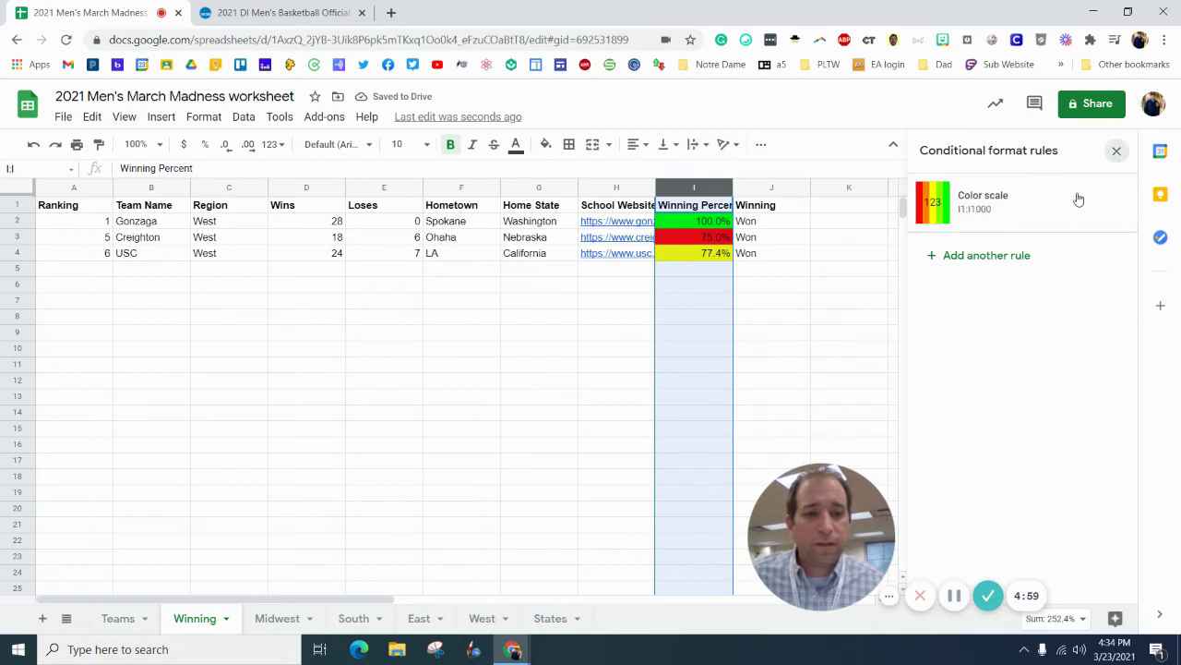
left_click(1115, 153)
left_click_drag(840, 494, 969, 484)
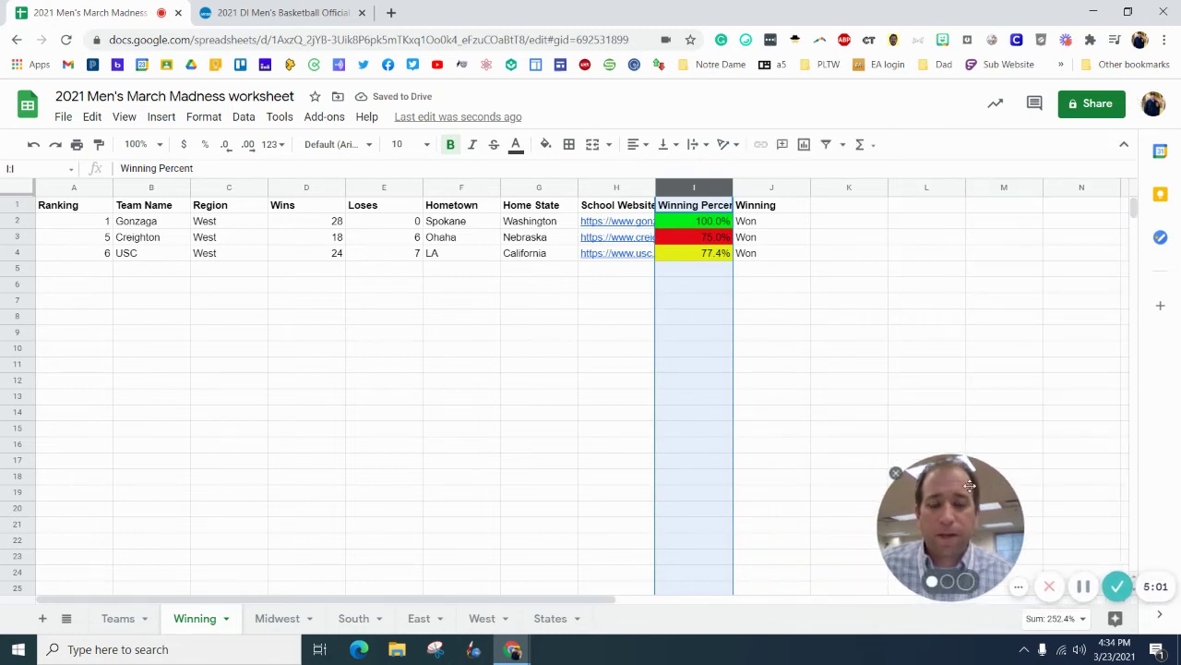
left_click(744, 367)
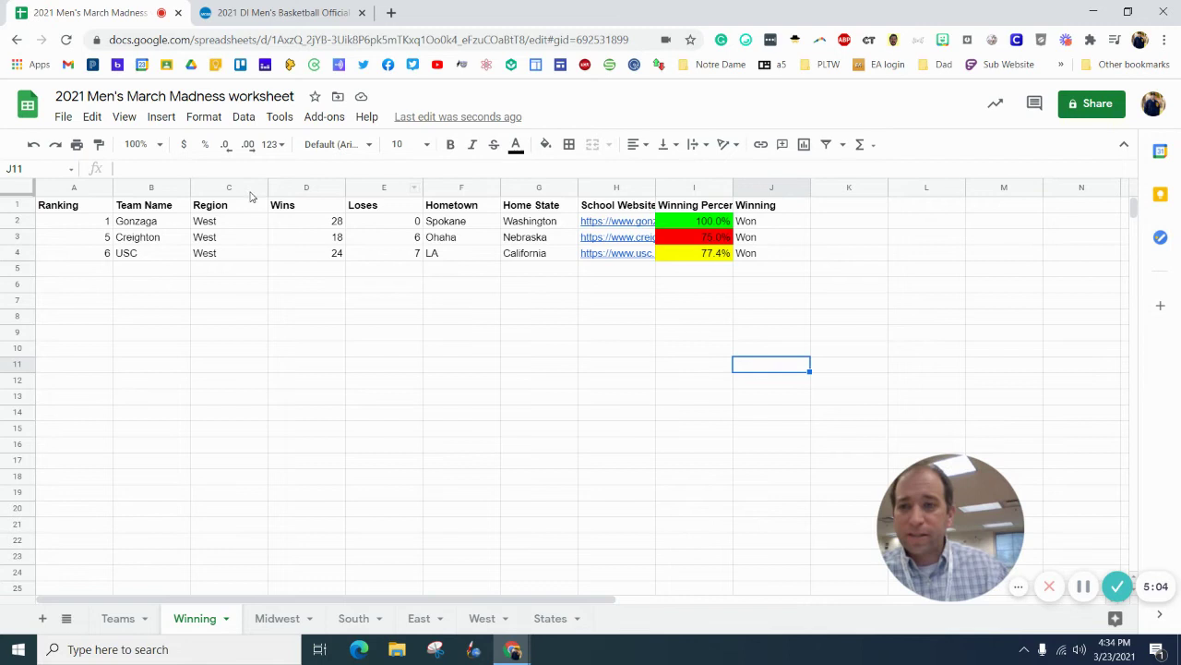
Center the contents of columns A through J on the Winning sheet and fit the column widths to their contents
left_click_drag(74, 187, 771, 187)
left_click(632, 146)
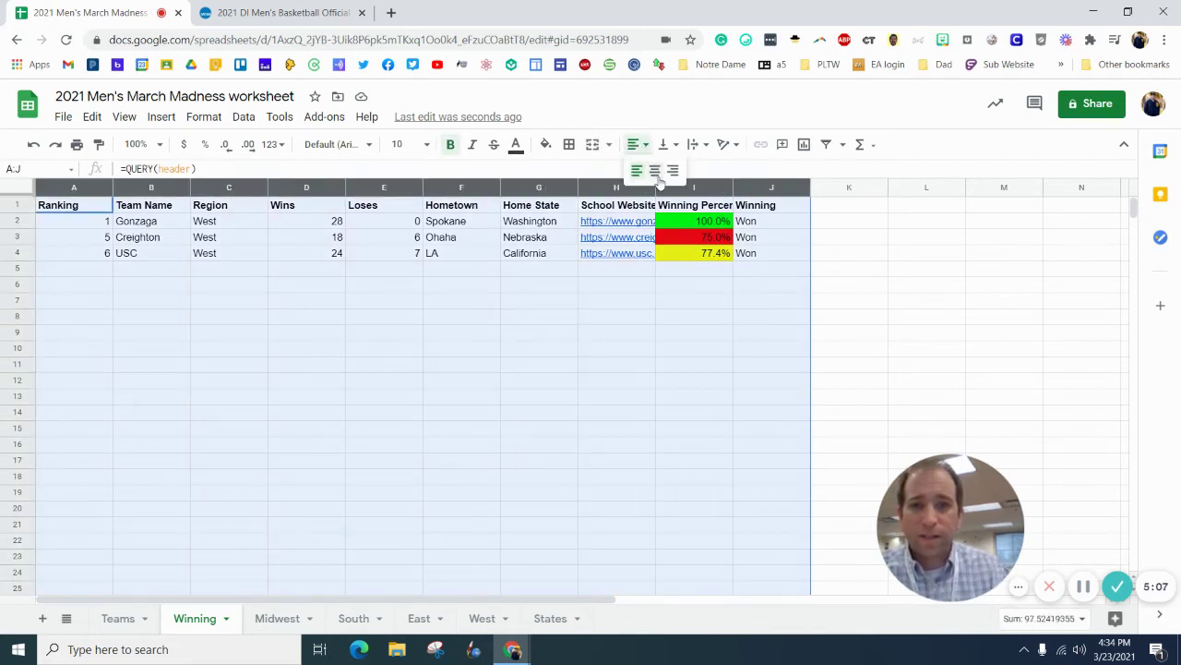
left_click(656, 172)
double_click(655, 188)
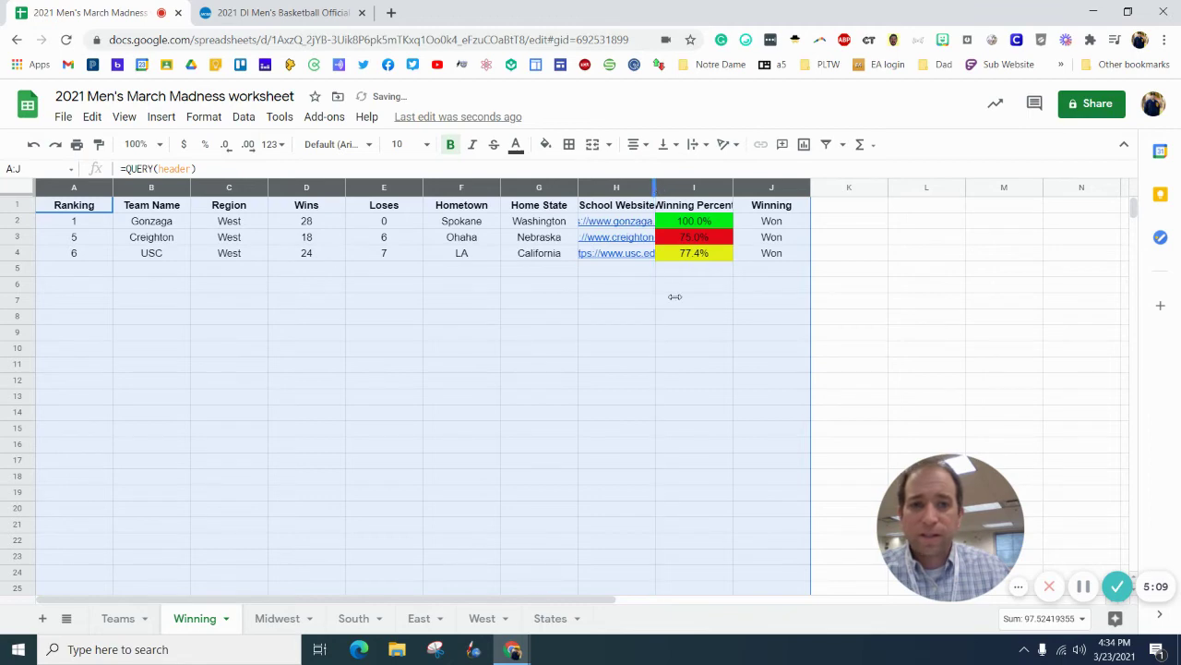
left_click(572, 304)
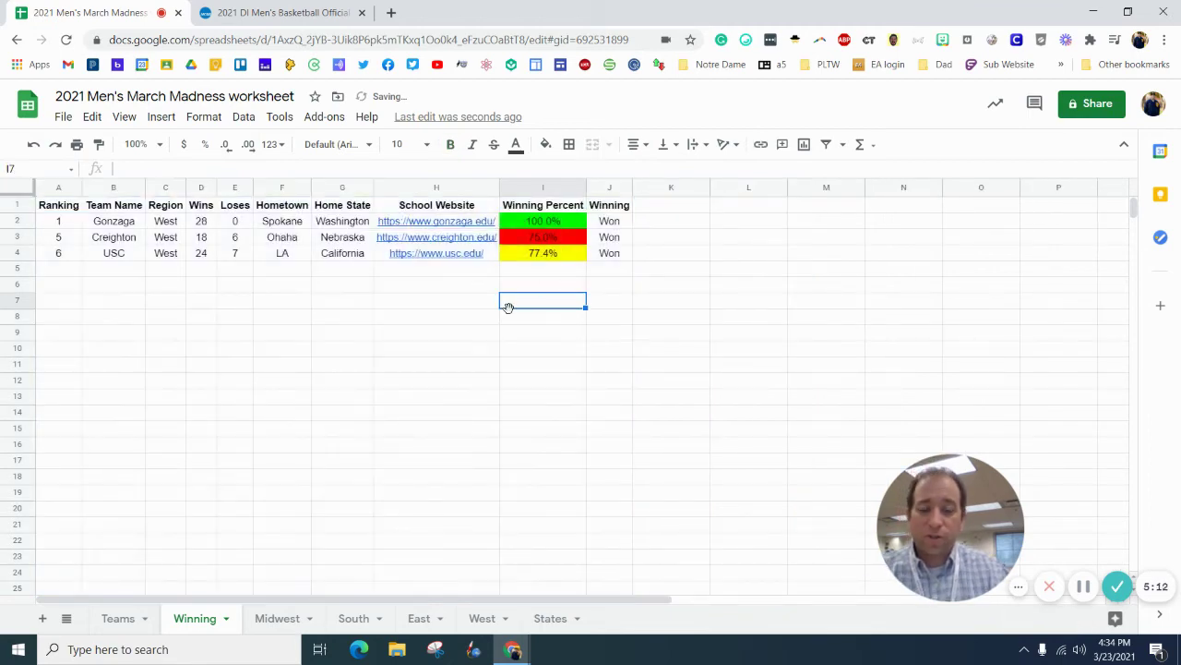
On the Teams sheet, set Oregon's wins to 22 and mark the team as Won
left_click(120, 618)
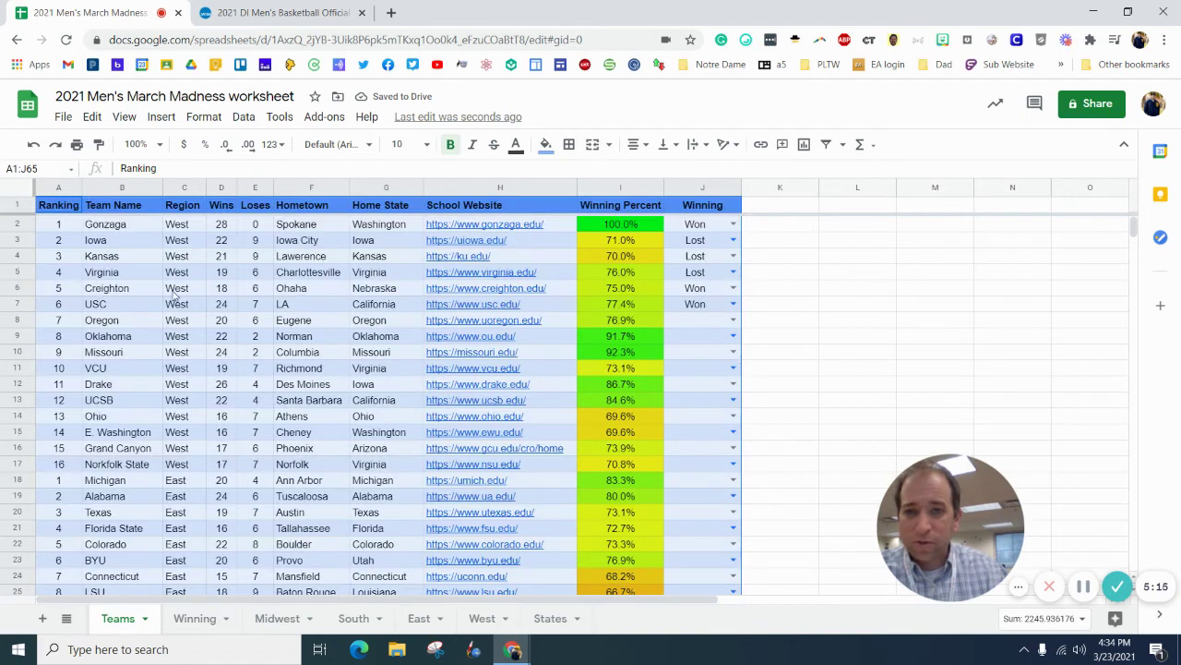
left_click(812, 306)
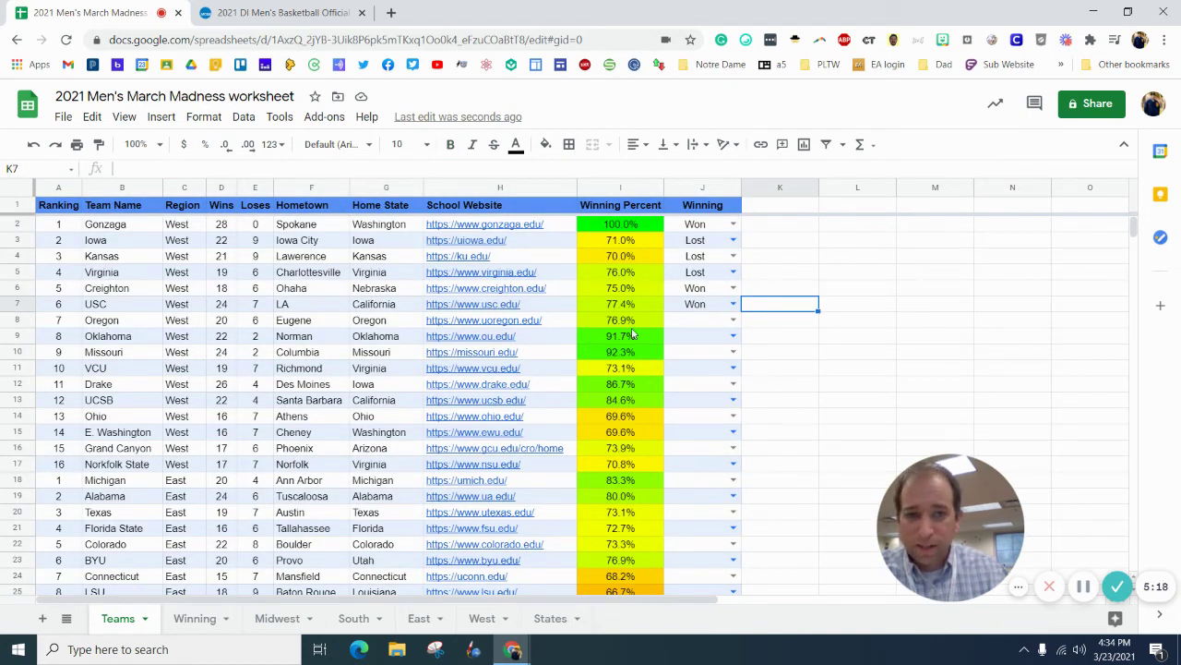
left_click(699, 326)
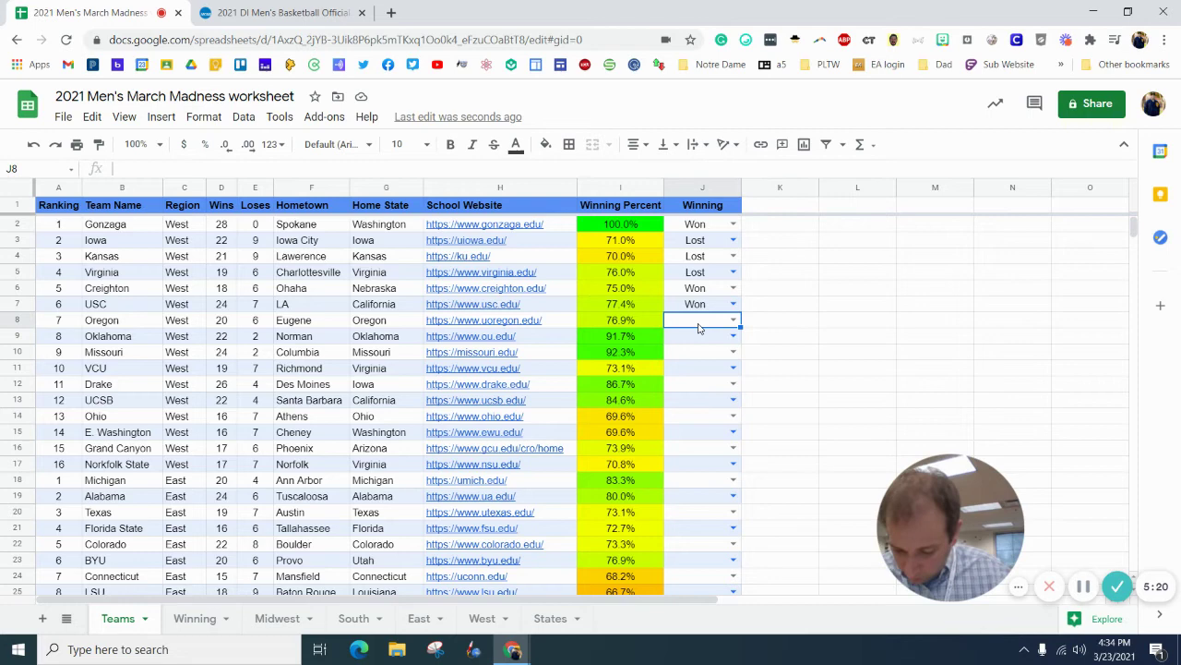
left_click(223, 323)
type("22")
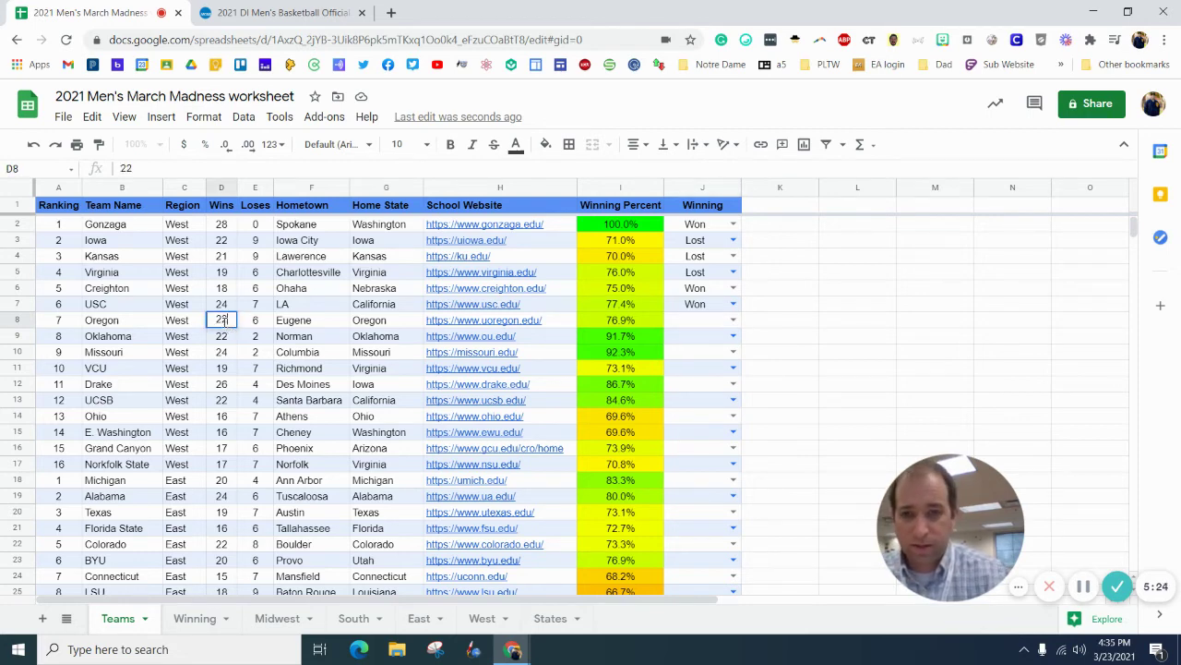
left_click(733, 320)
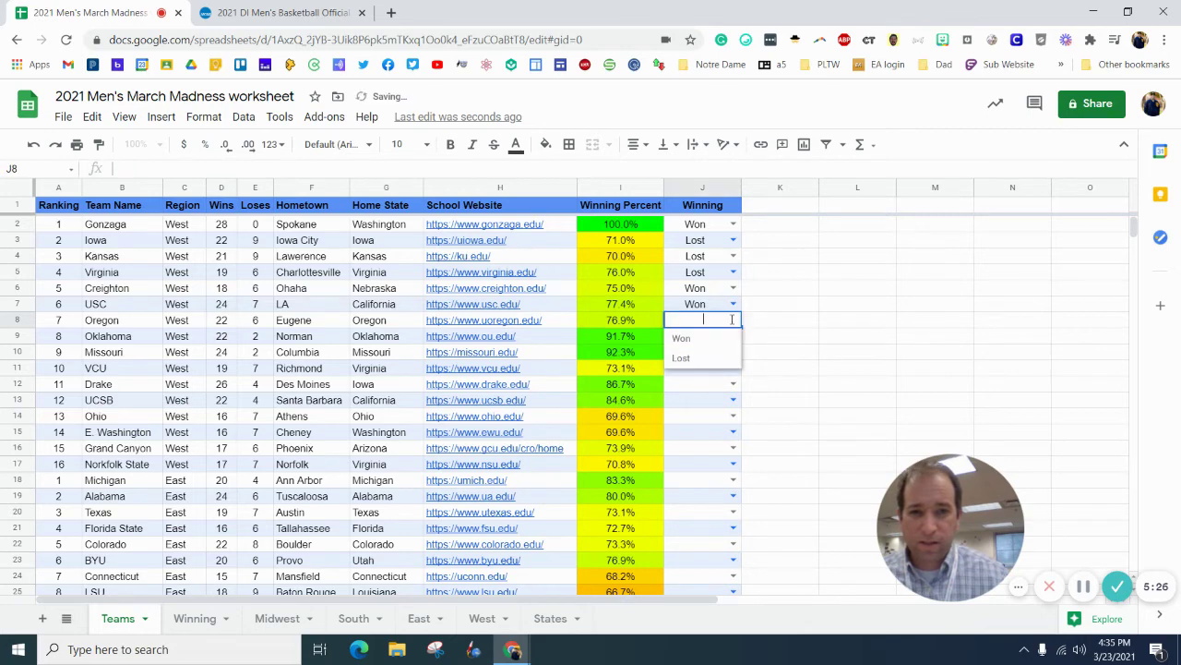
left_click(688, 338)
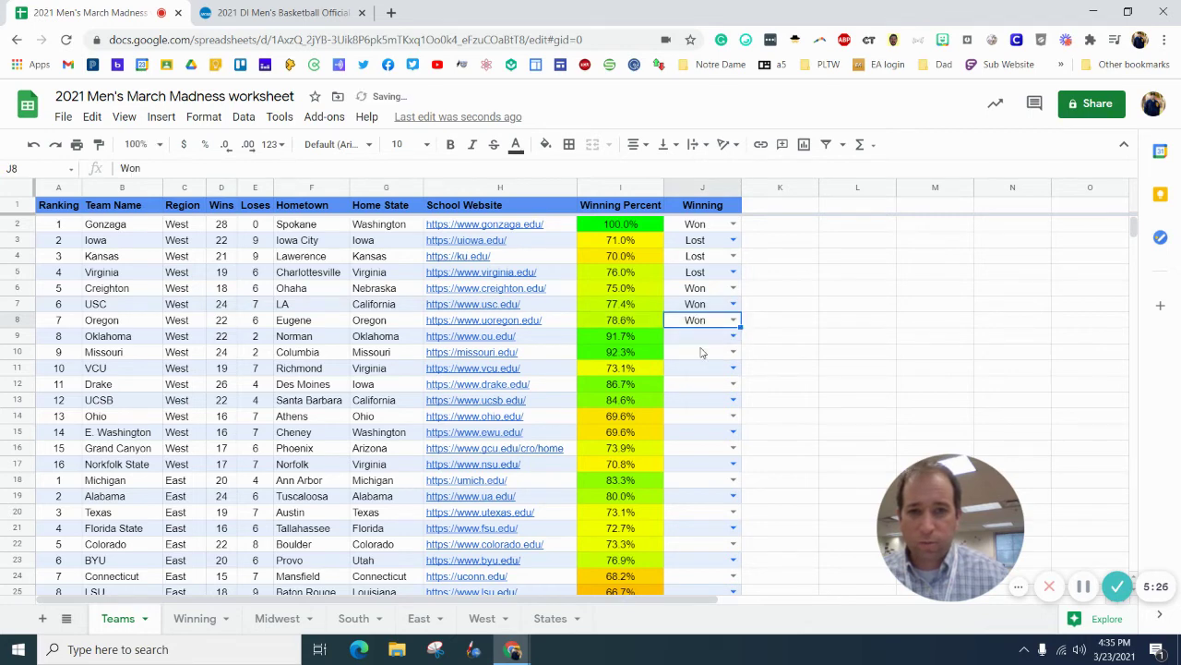
Check the teams listed on the Winning sheet and return to the Teams sheet
left_click(195, 618)
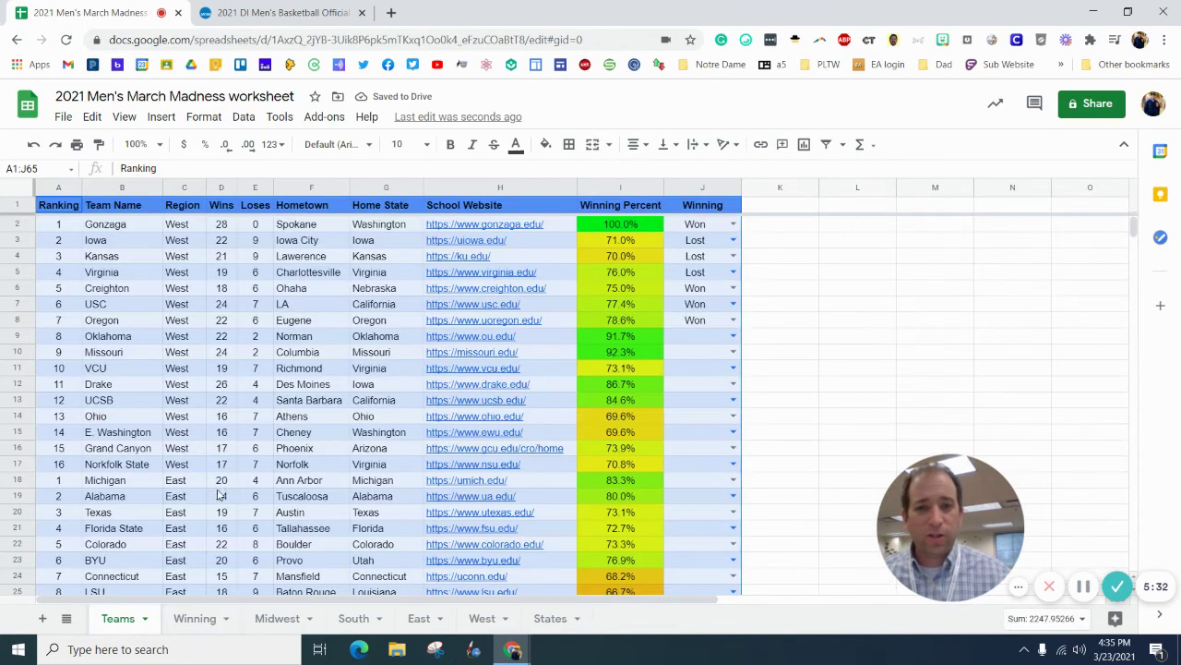
left_click(121, 617)
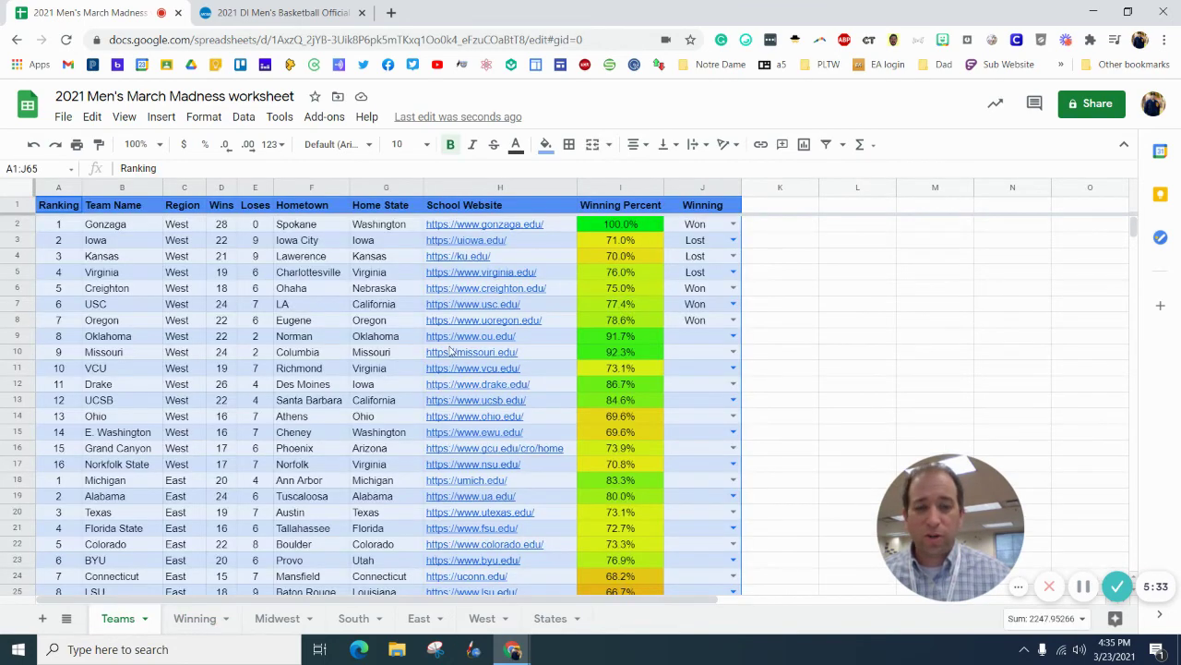
left_click(817, 308)
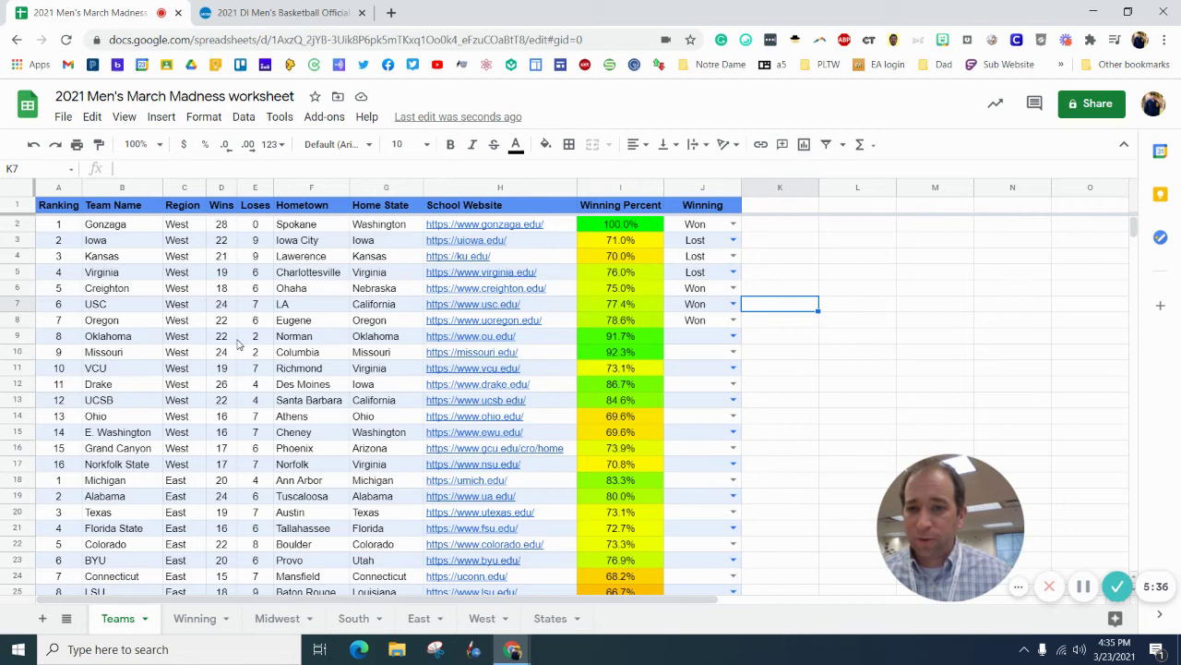
Consult the NCAA printable bracket for game results and look over the Teams sheet's remaining teams
left_click(277, 13)
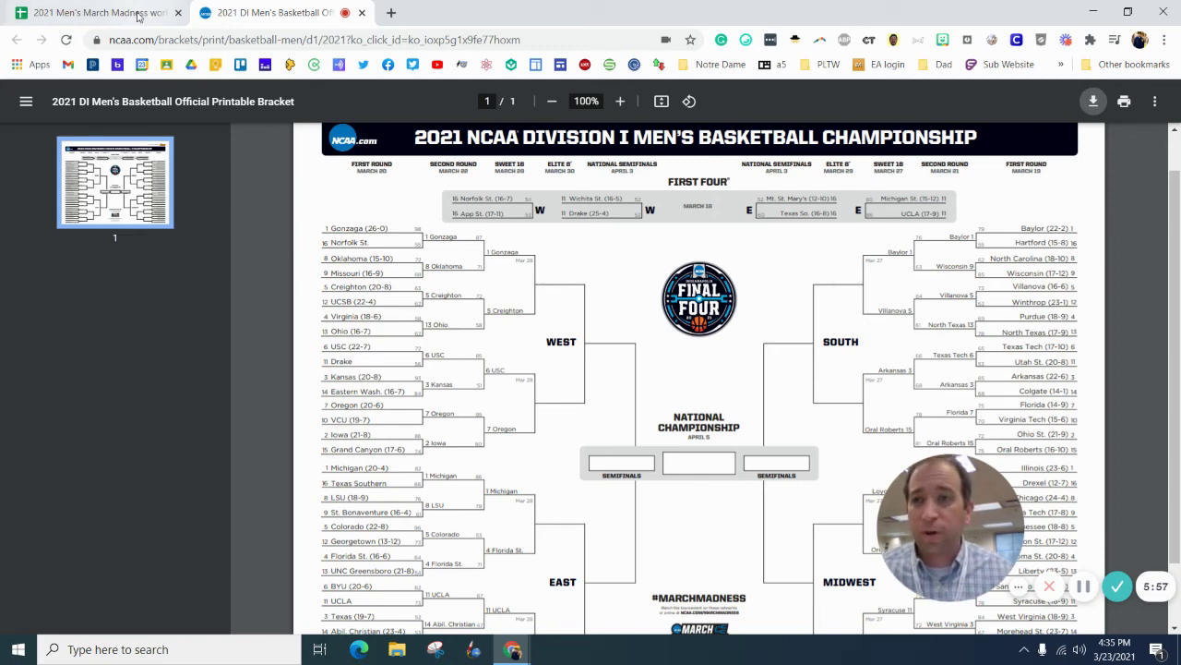
left_click(106, 12)
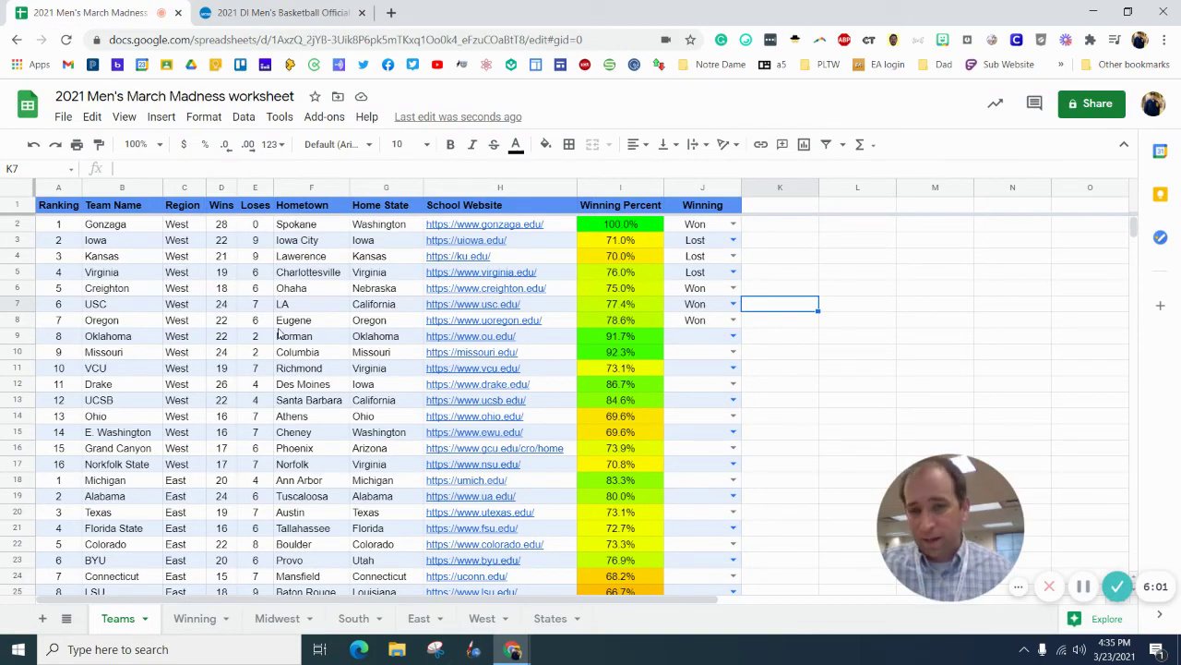
scroll(296, 374, "down", 2)
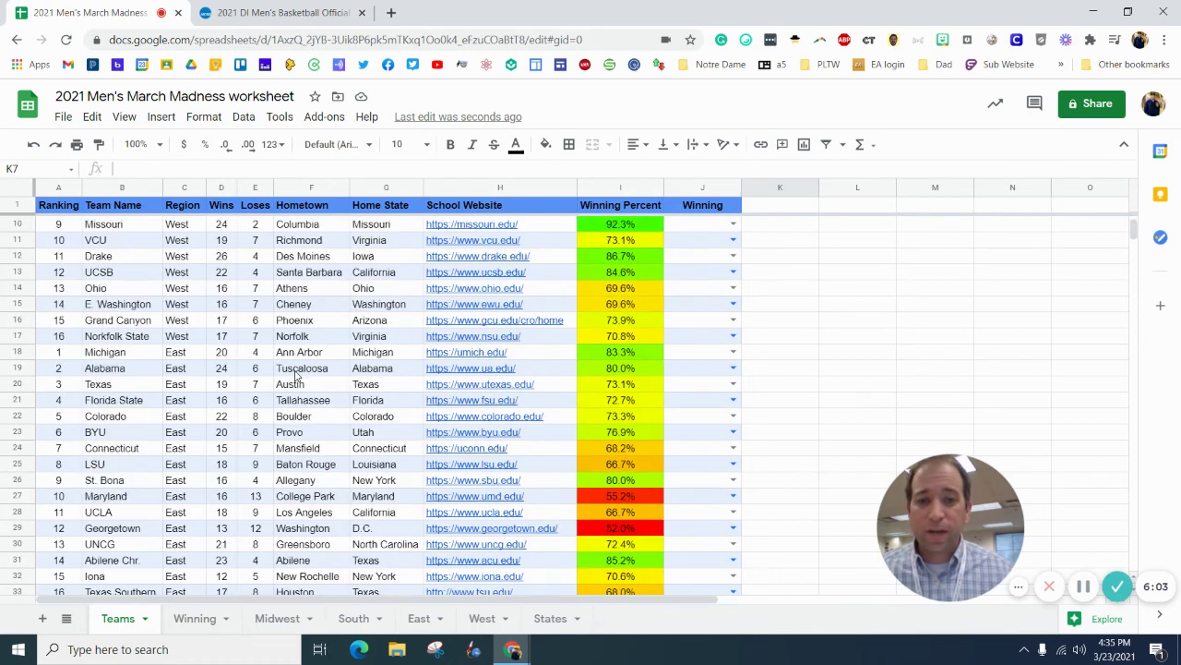
scroll(295, 373, "up", 2)
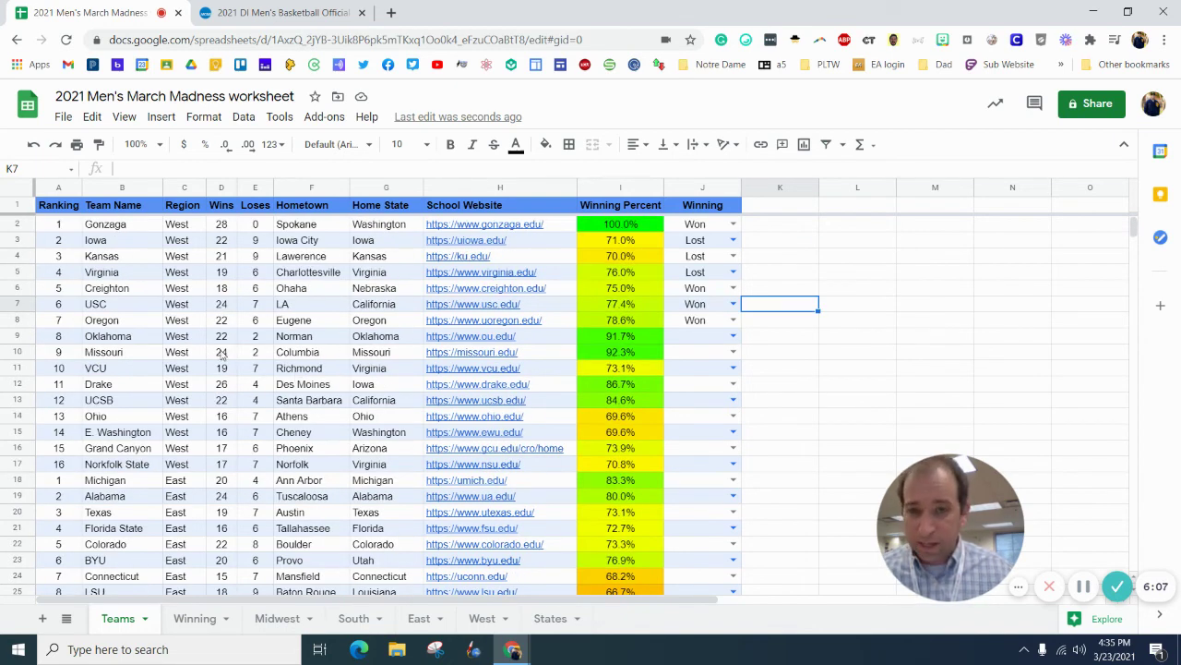
Mark Oklahoma as Lost with 23 wins and 3 loses on the Teams sheet, and review the Winning sheet's list
left_click(733, 336)
left_click(683, 373)
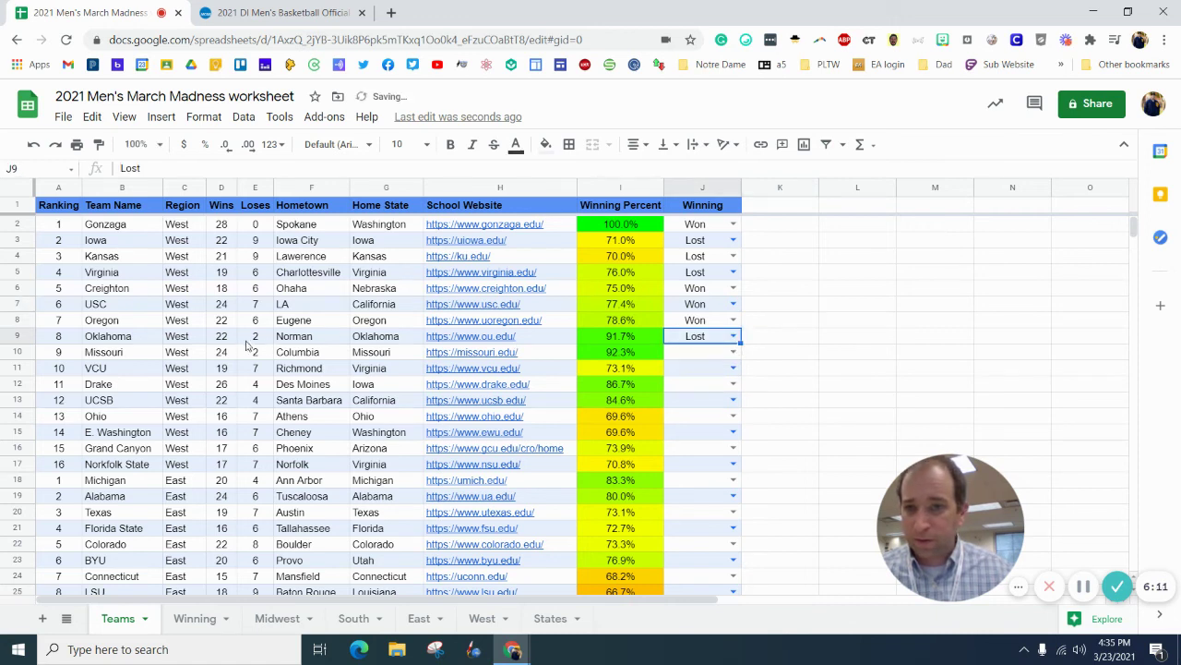
left_click(227, 338)
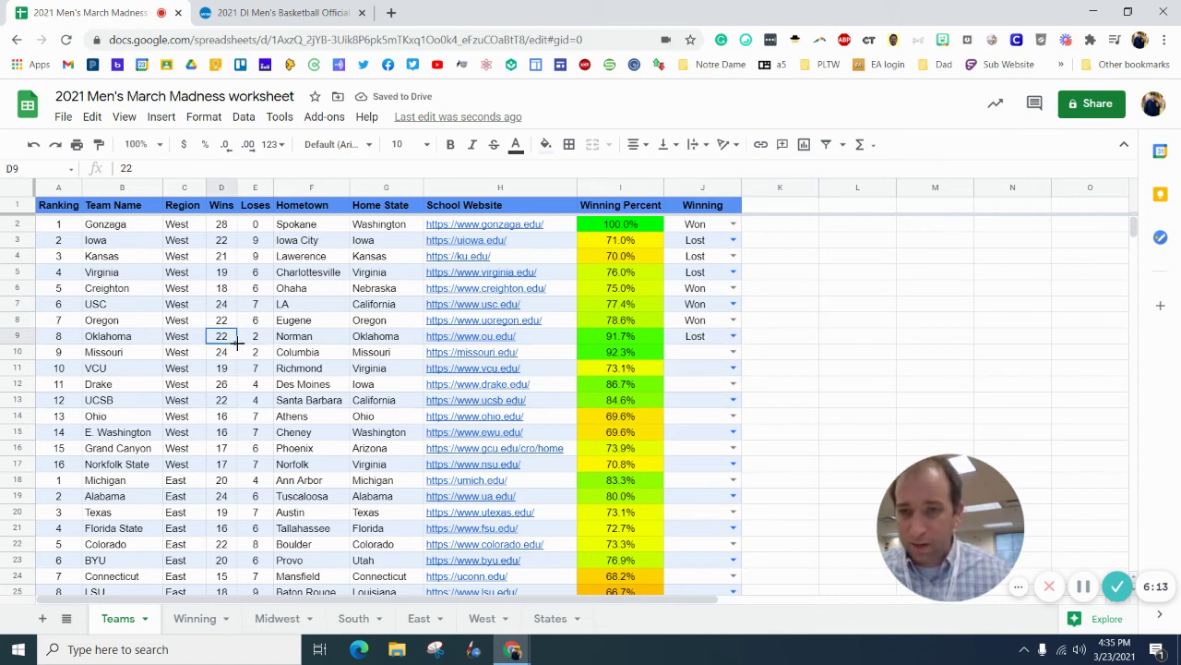
type("23")
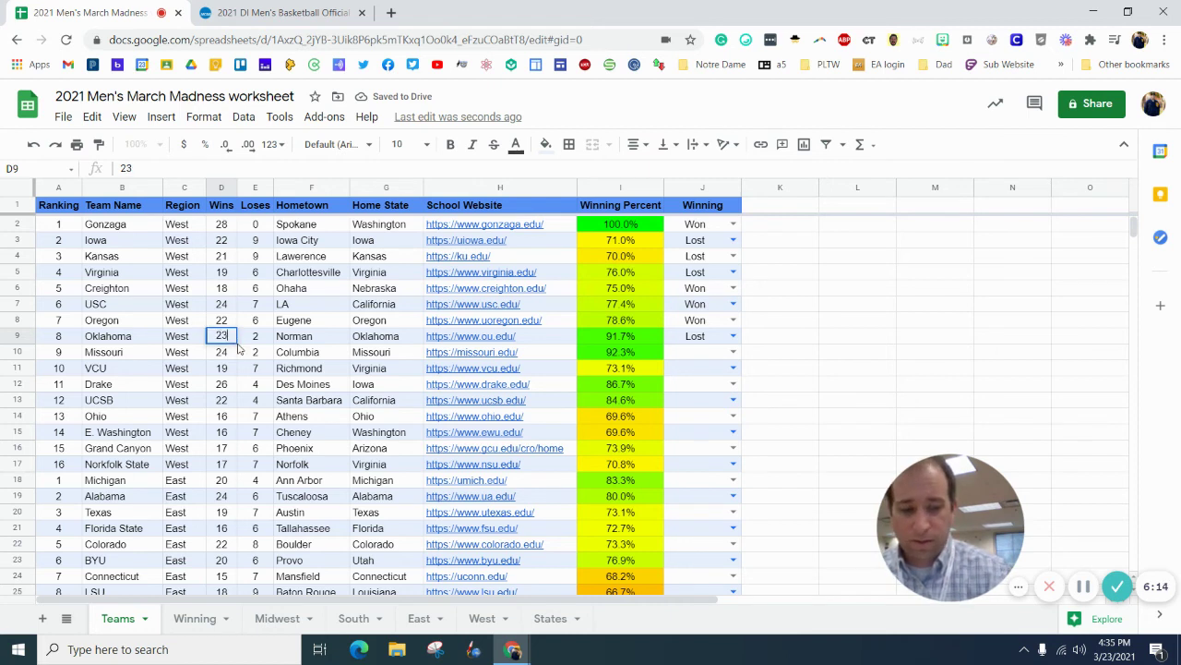
key("Tab")
type("3")
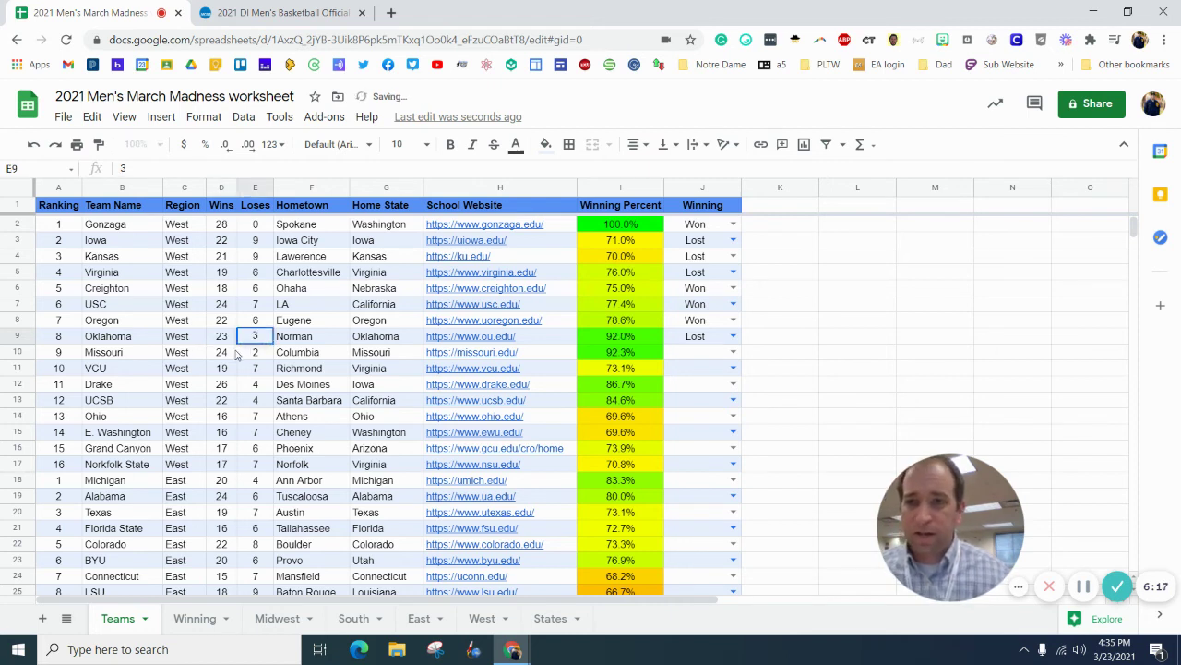
left_click(227, 367)
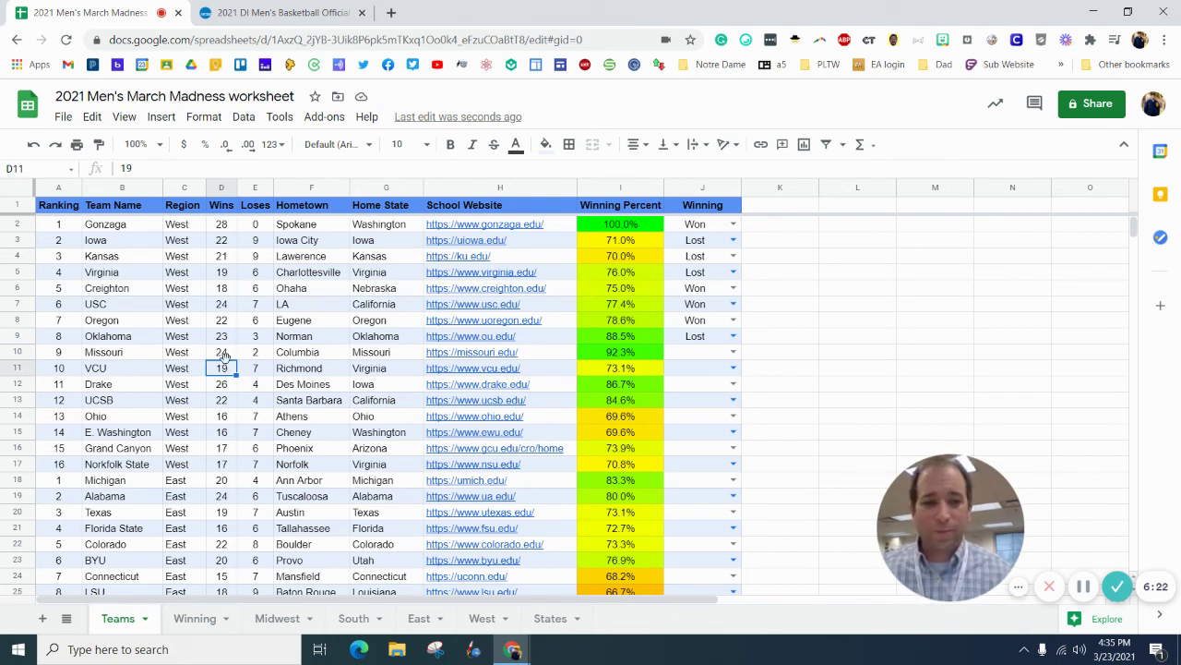
left_click(184, 621)
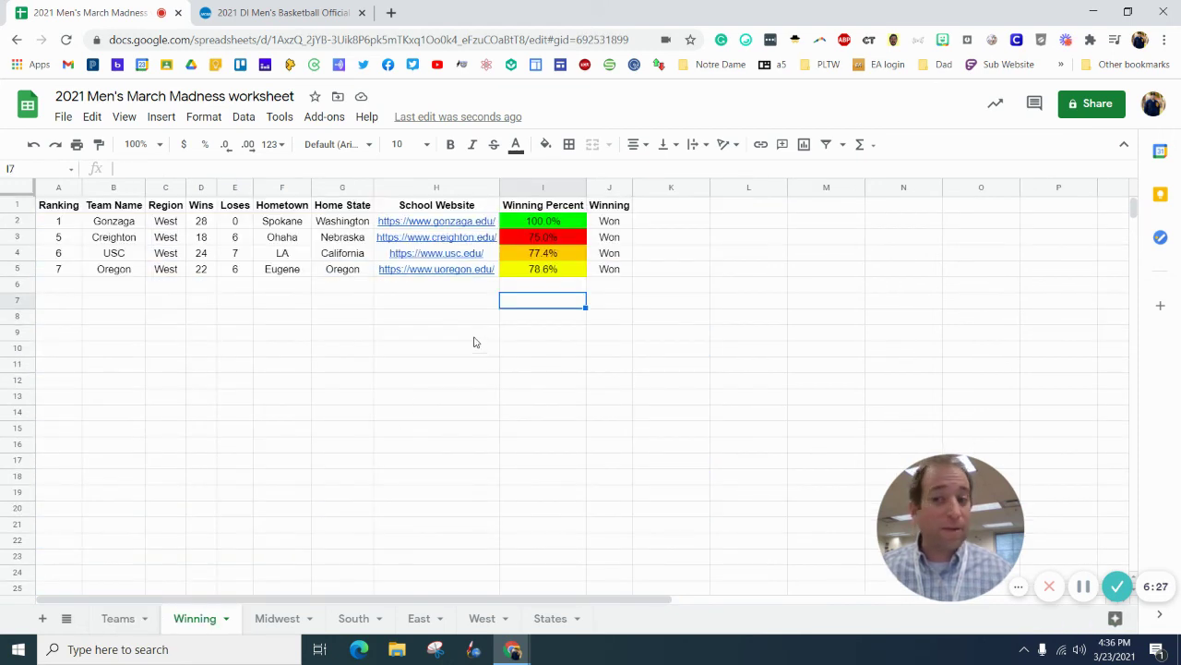